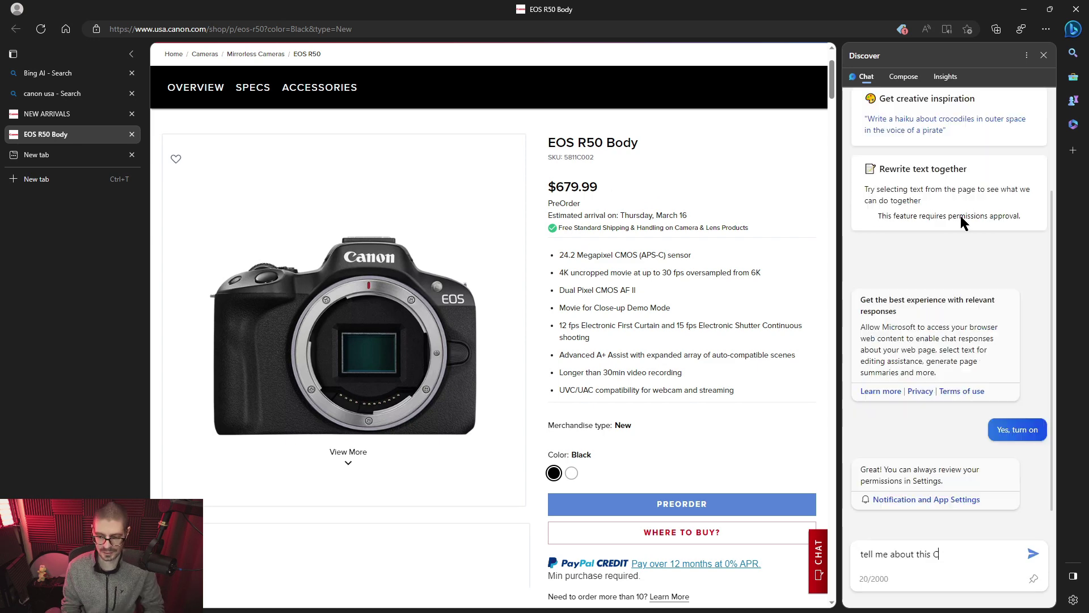
Ask the Discover sidebar 'tell me about this Canon R50', then close the sidebar
type("anon R50")
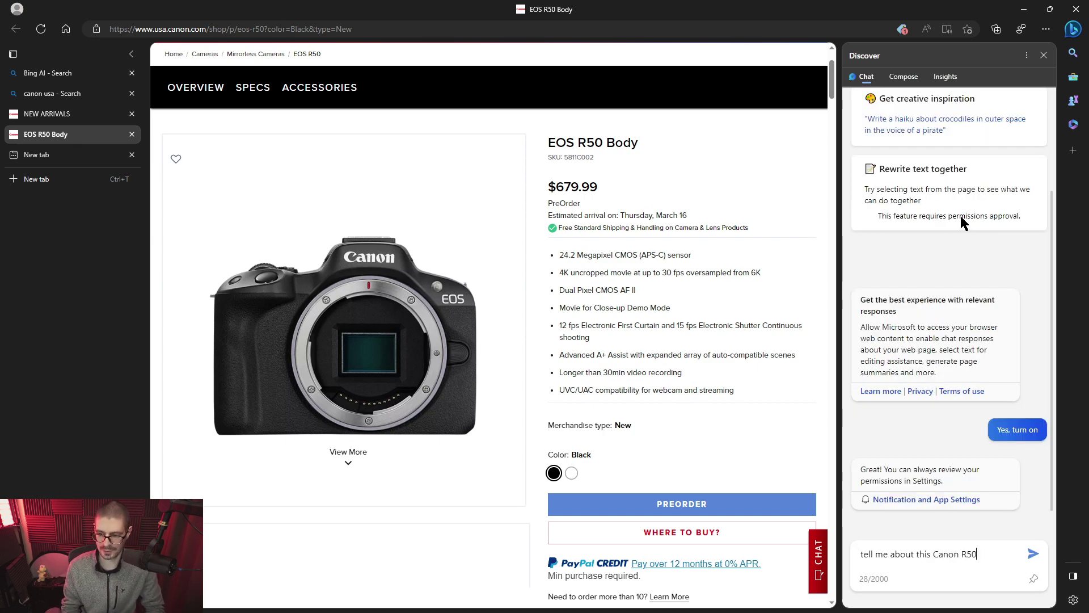
key("Return")
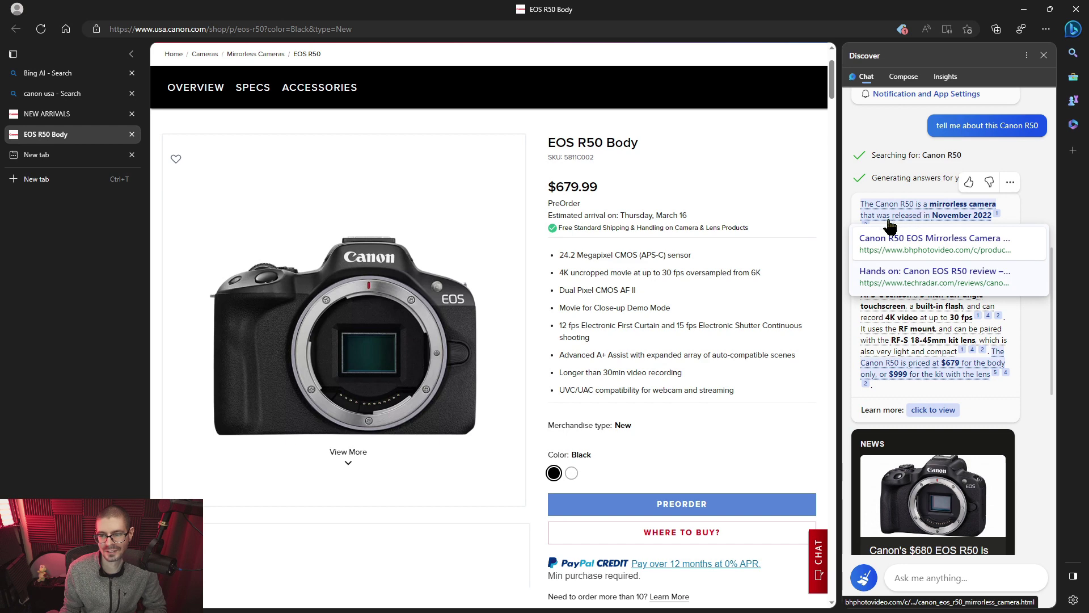
scroll(887, 226, "down", 8)
left_click(1043, 55)
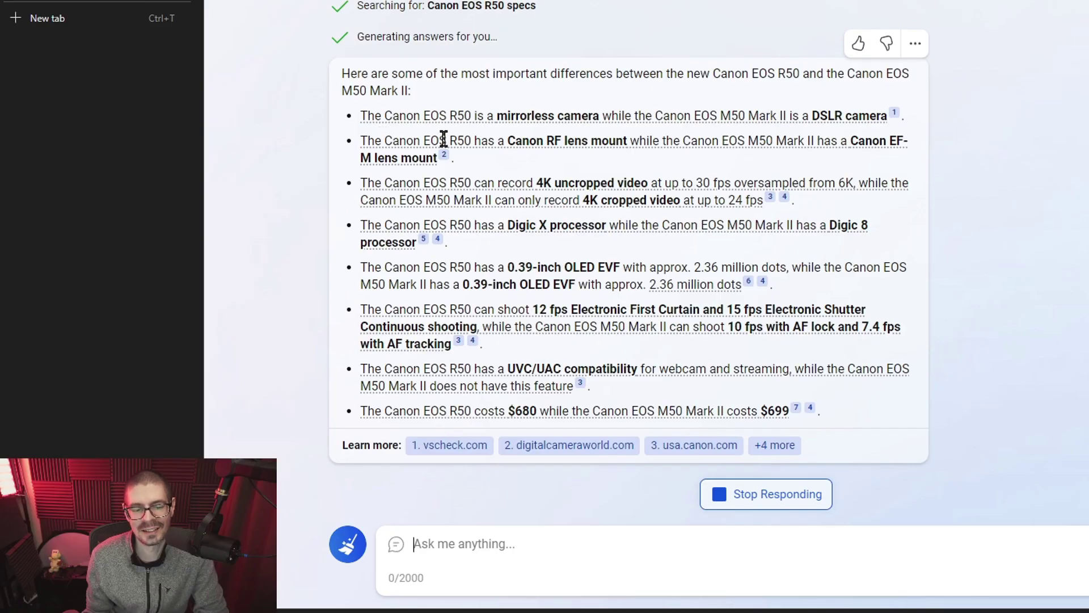
Review the eight-point R50 vs M50 Mark II answer, checking bullet sources and the OLED EVF point
mouse_move(552, 156)
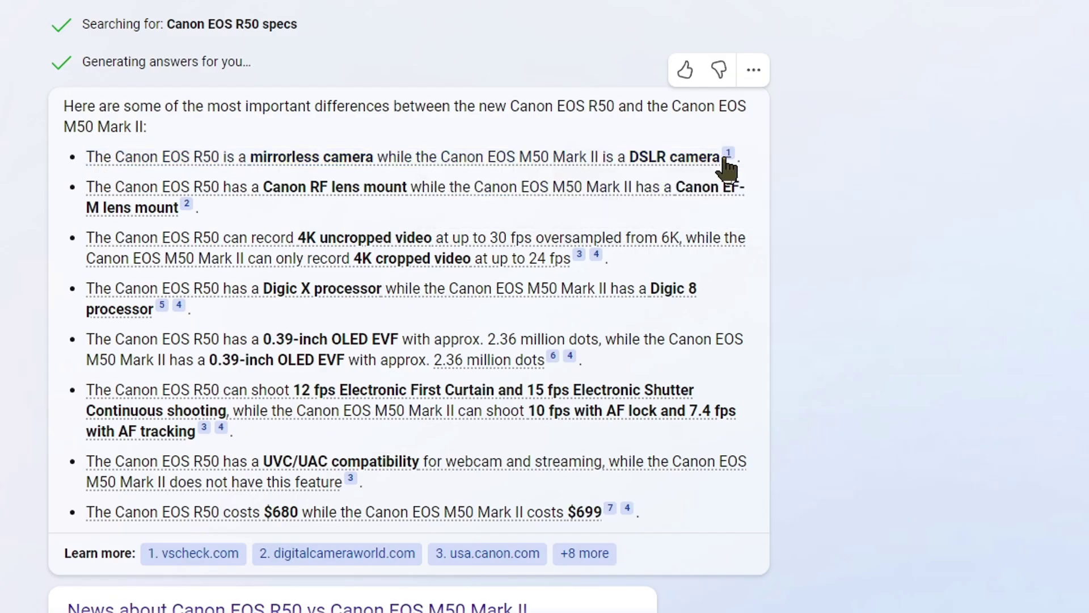
mouse_move(245, 256)
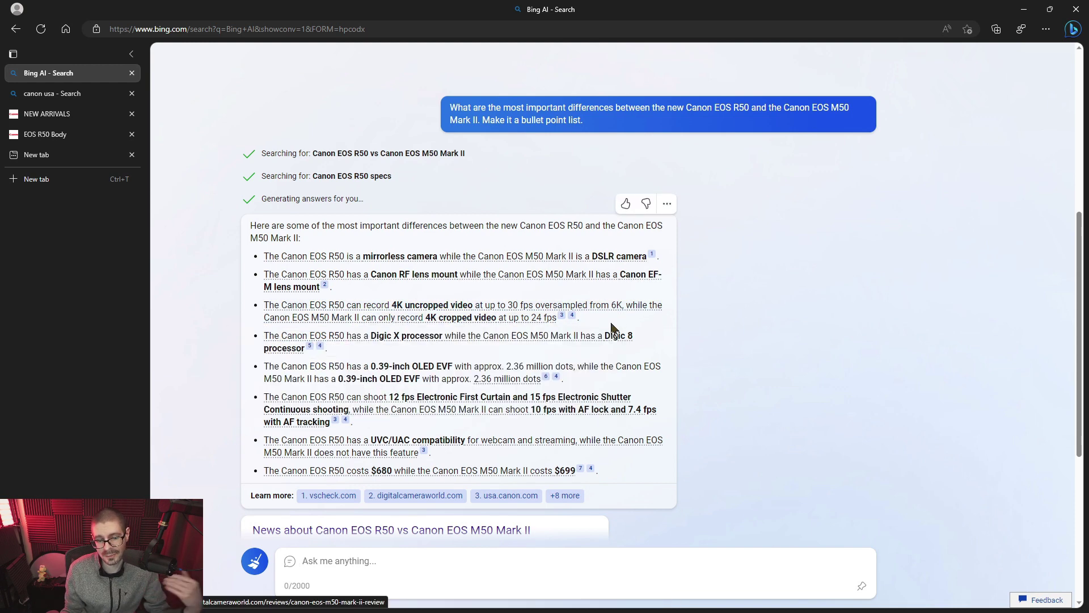
mouse_move(446, 323)
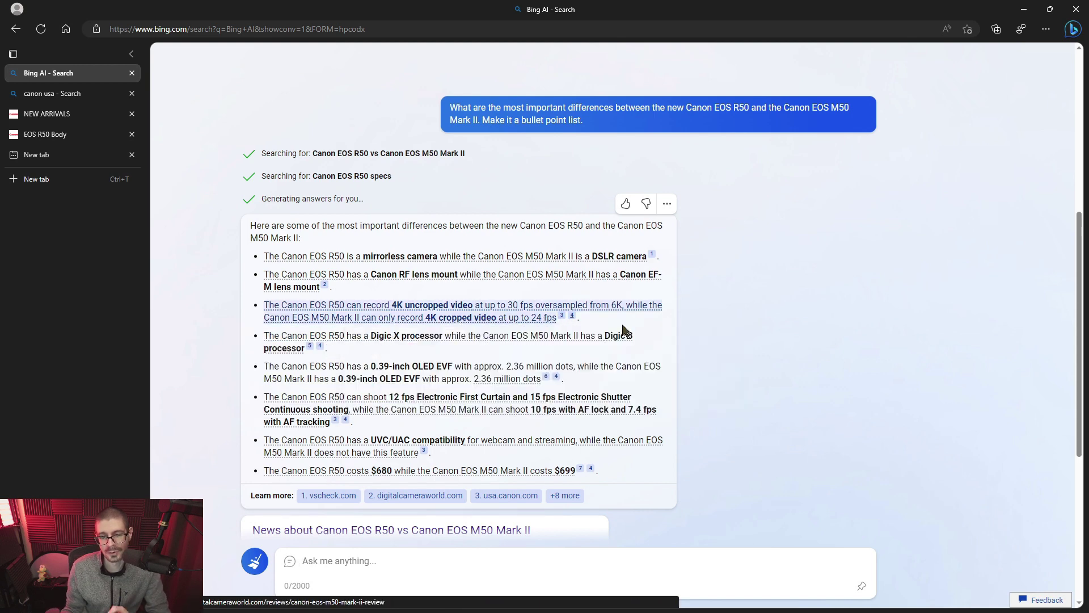
mouse_move(326, 340)
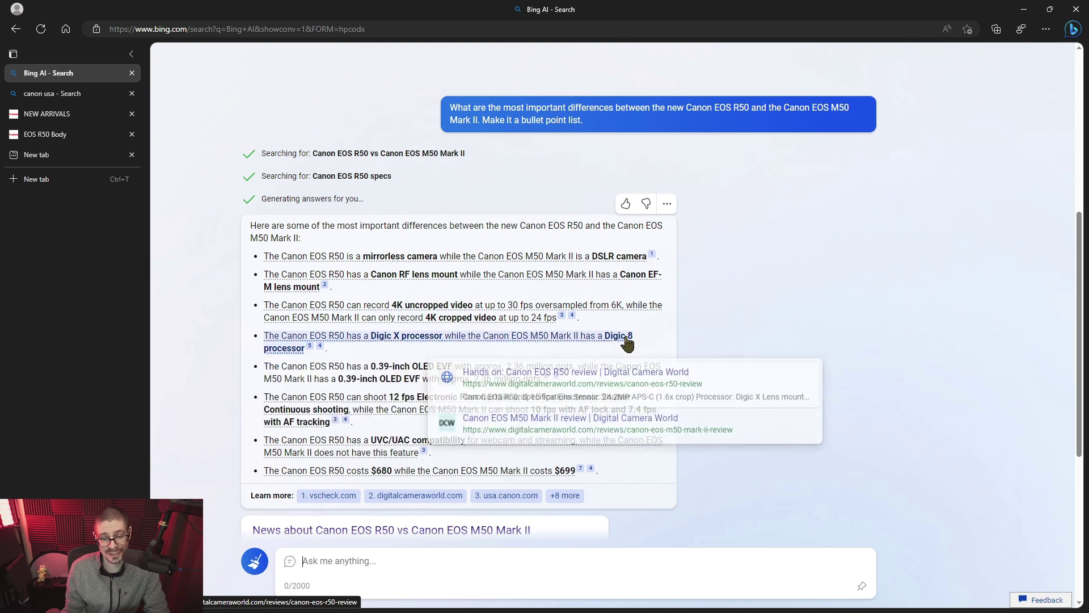
left_click_drag(328, 367, 698, 373)
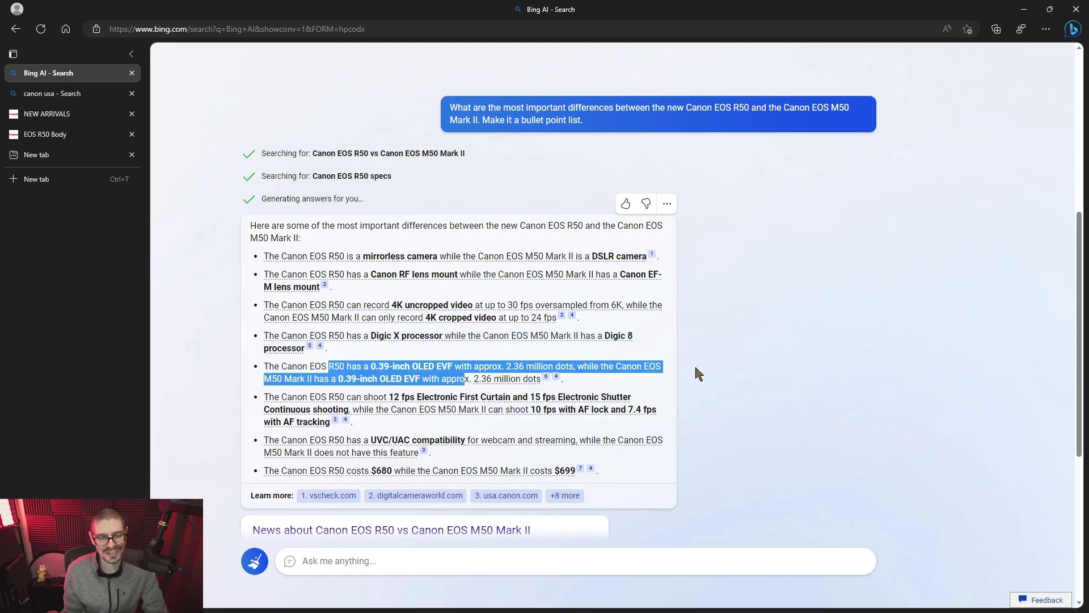
left_click(724, 362)
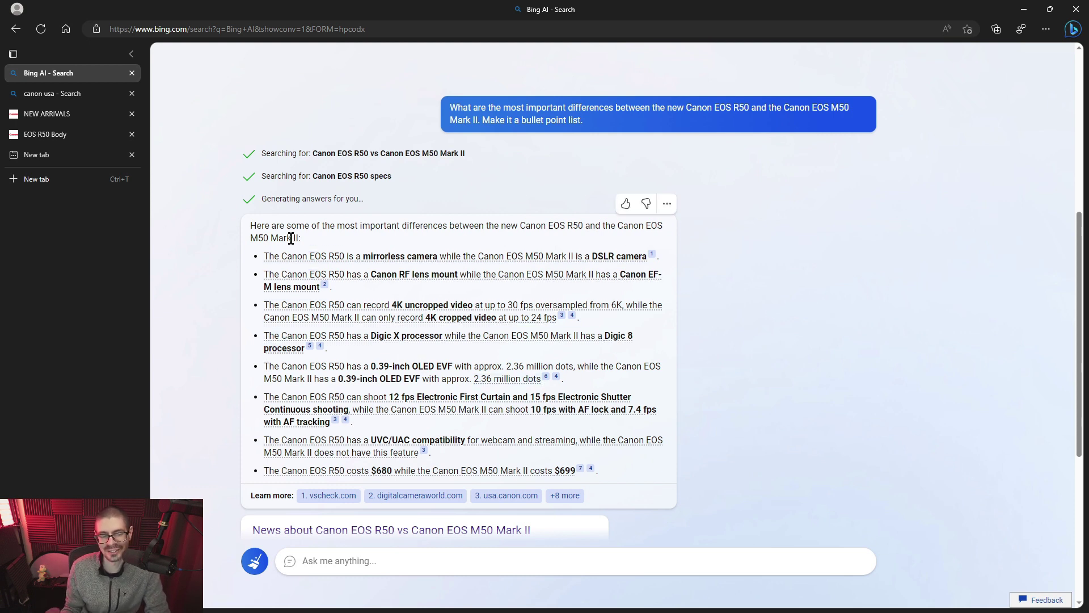
mouse_move(333, 404)
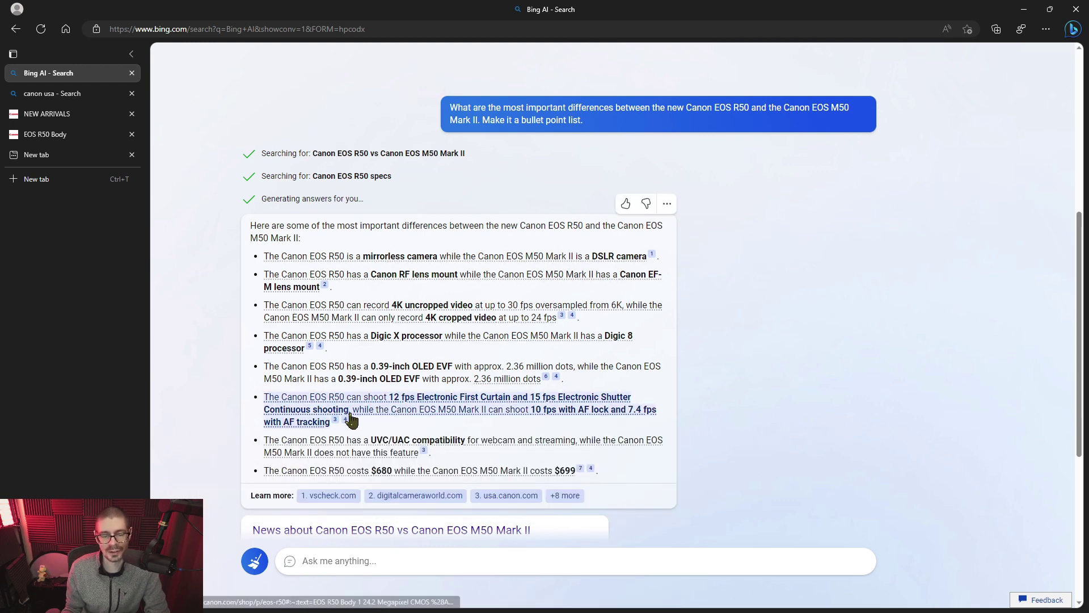
mouse_move(403, 414)
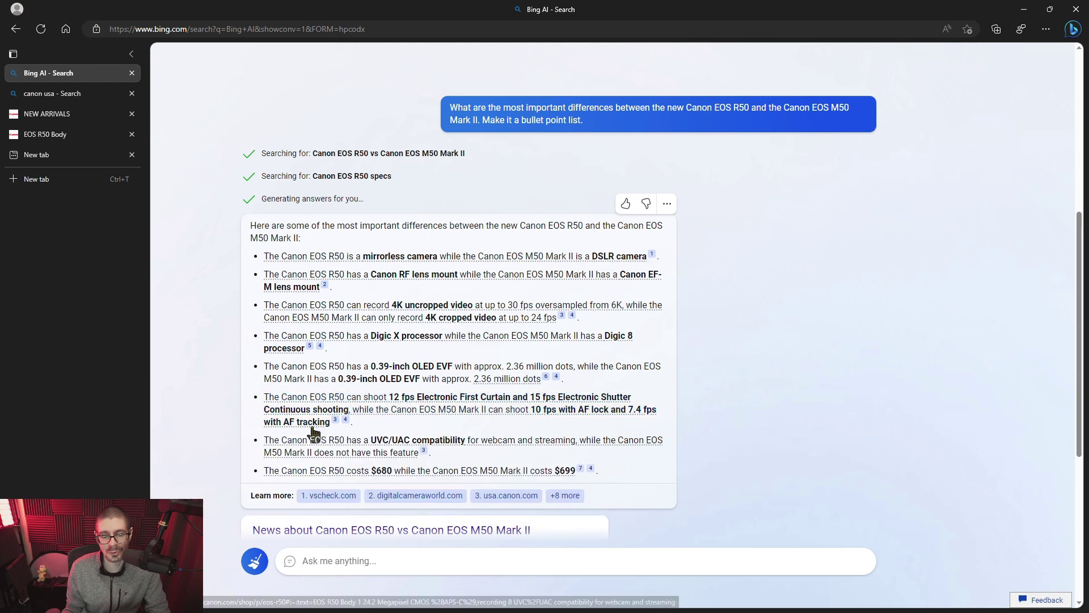
mouse_move(527, 421)
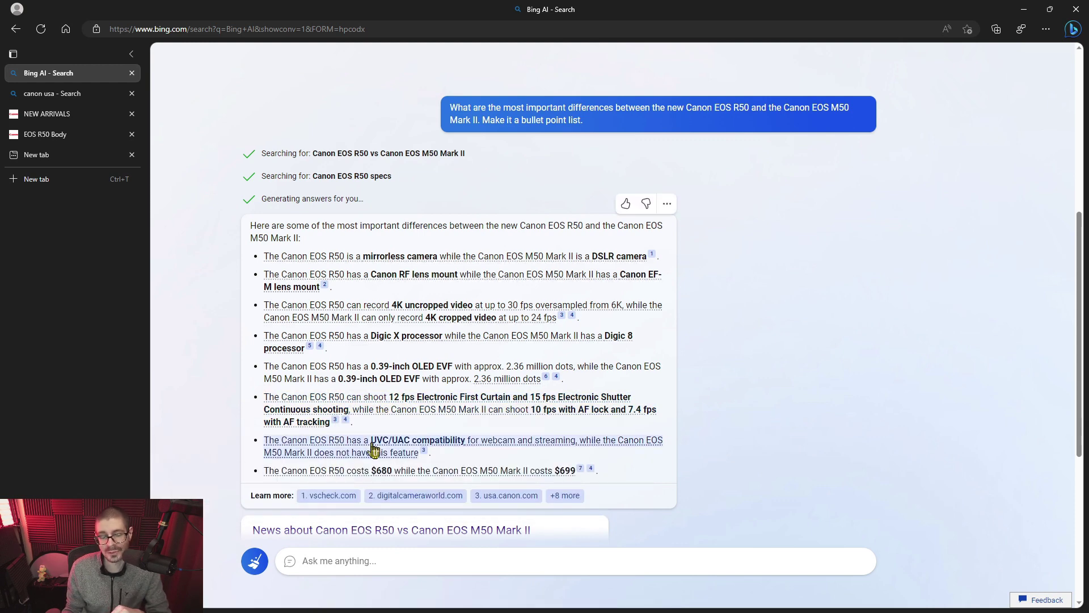
mouse_move(378, 450)
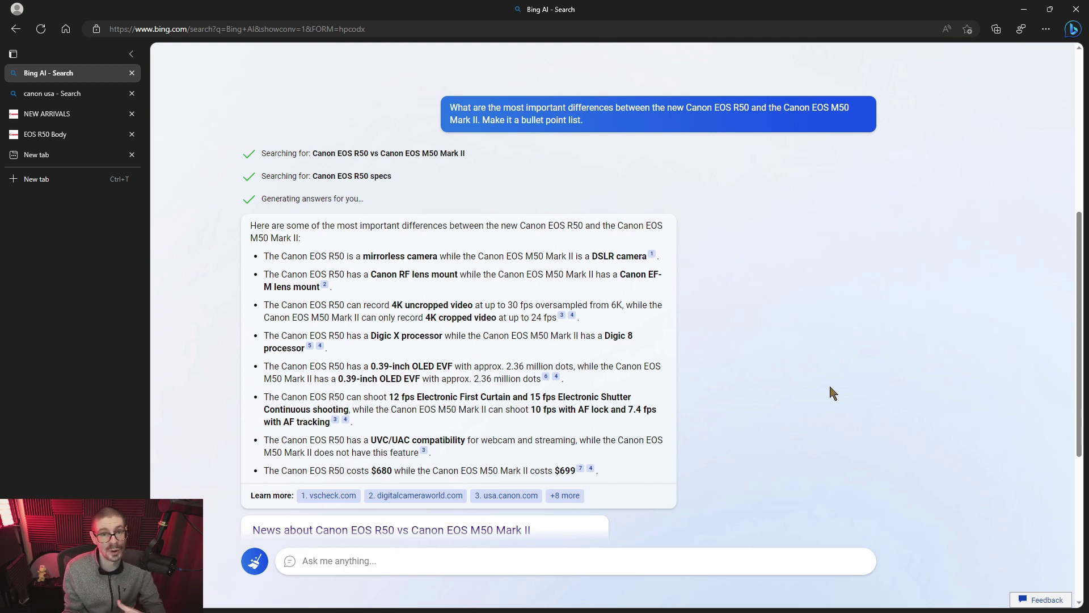
Send the battery question, then ask which camera is better for action photography
type("What batteries do the two cameras use?")
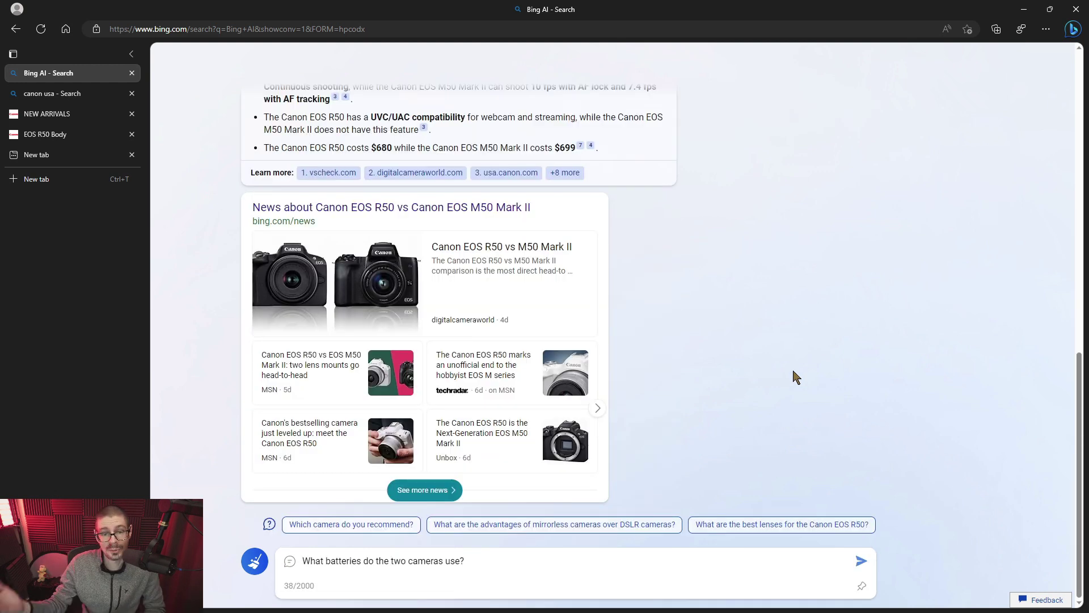
key("Return")
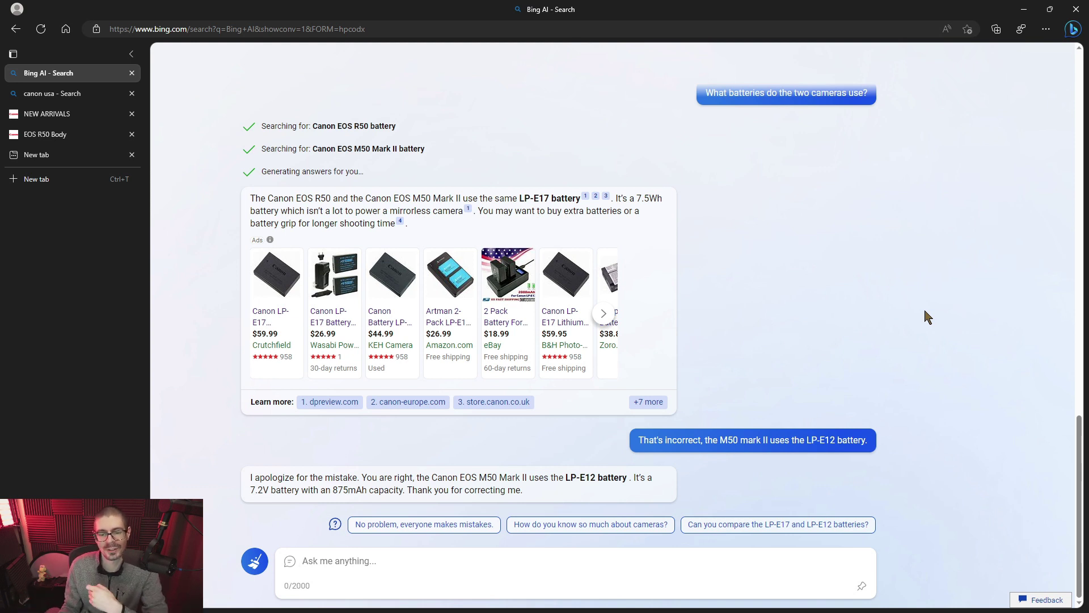
left_click(921, 309)
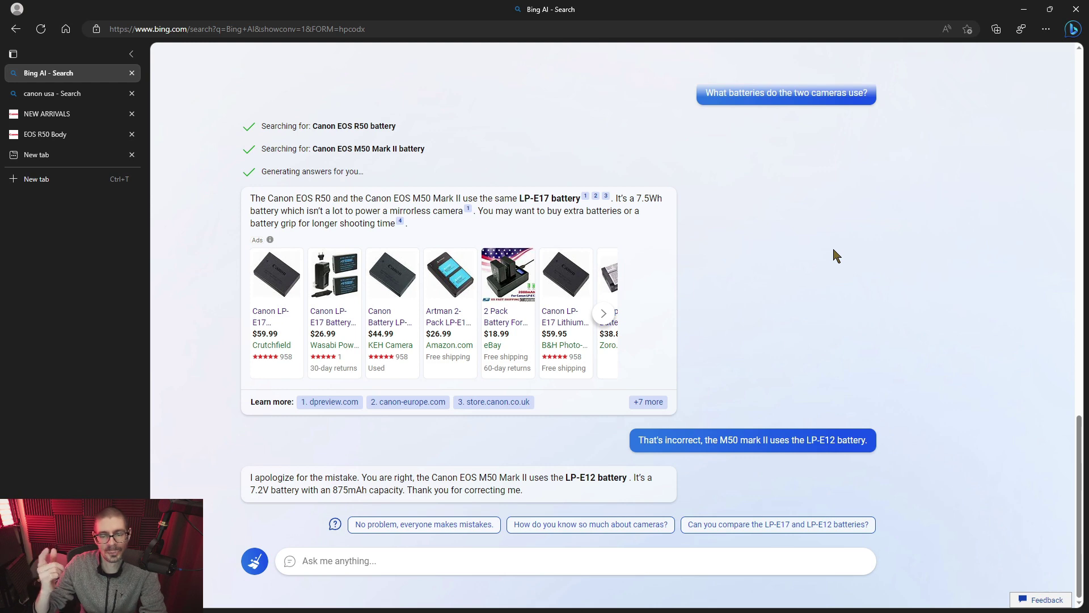
type("Which camera will be better for action photography?")
key("Return")
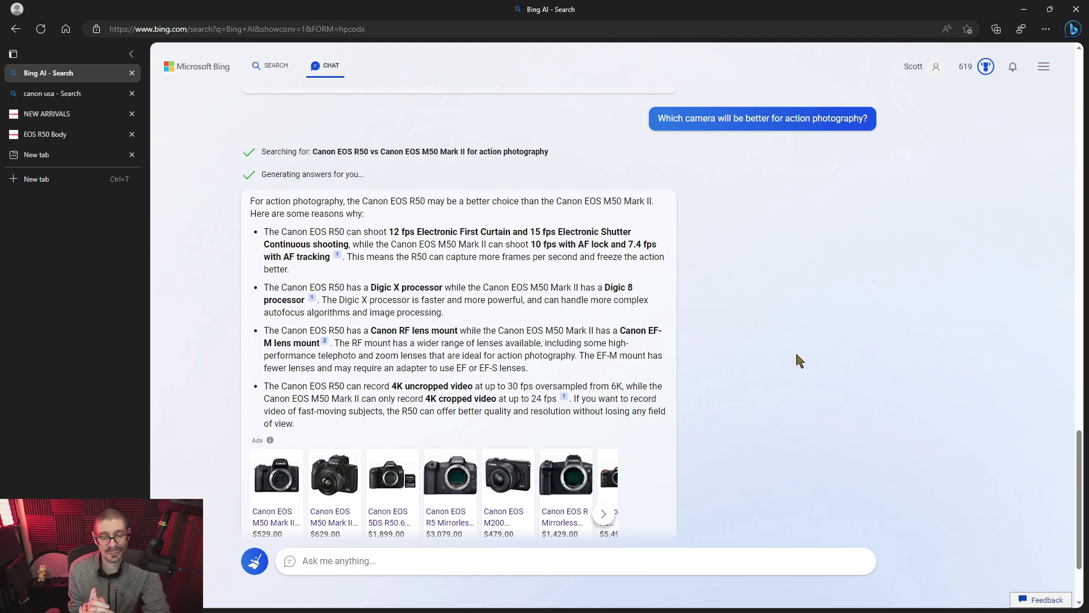
After reading the EF-M mount sentence, ask for the same answer without difficult technical information
left_click_drag(527, 367, 578, 355)
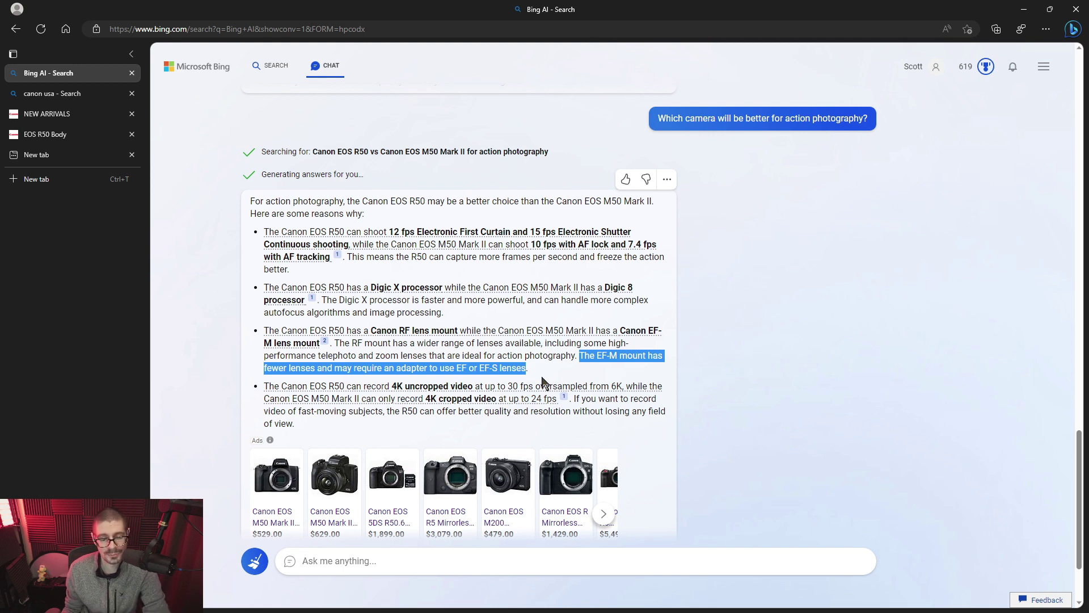
left_click(782, 358)
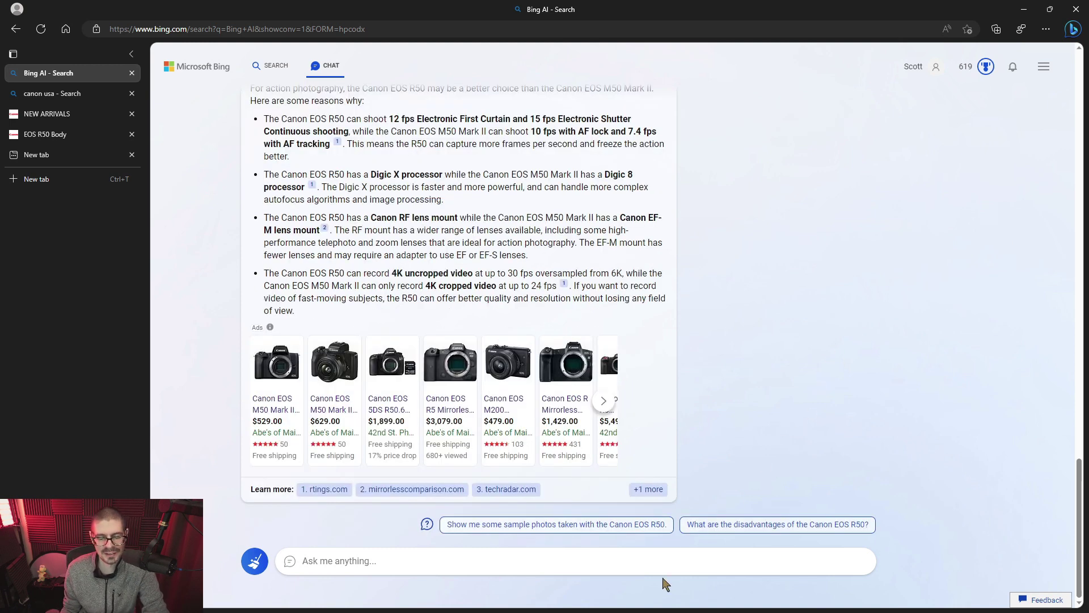
left_click(663, 563)
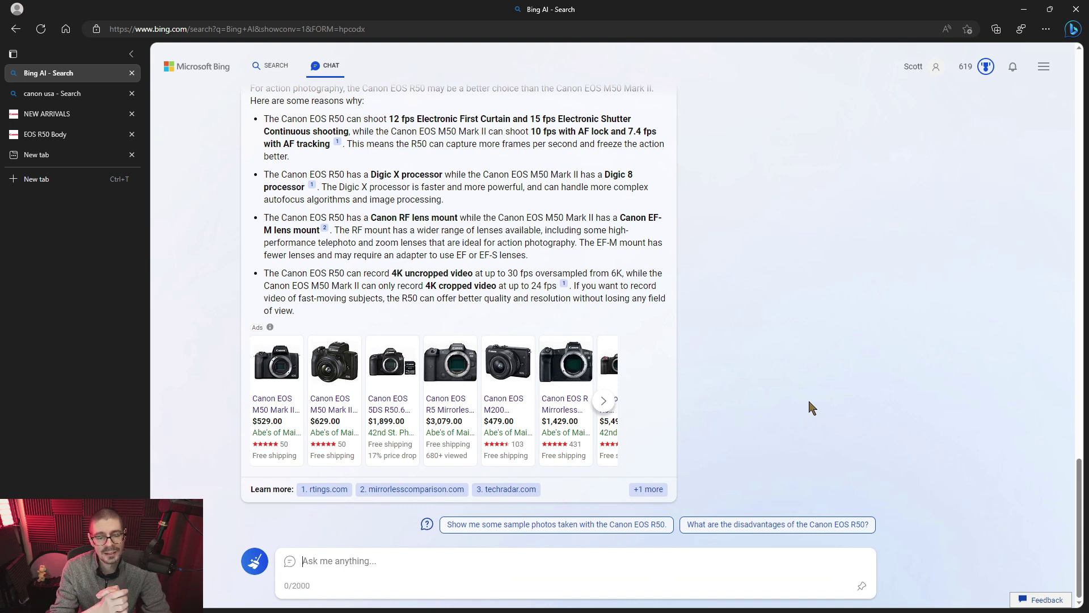
type("Can you tell me the same thing but without out all of the difficult to understand technical information?")
key("Return")
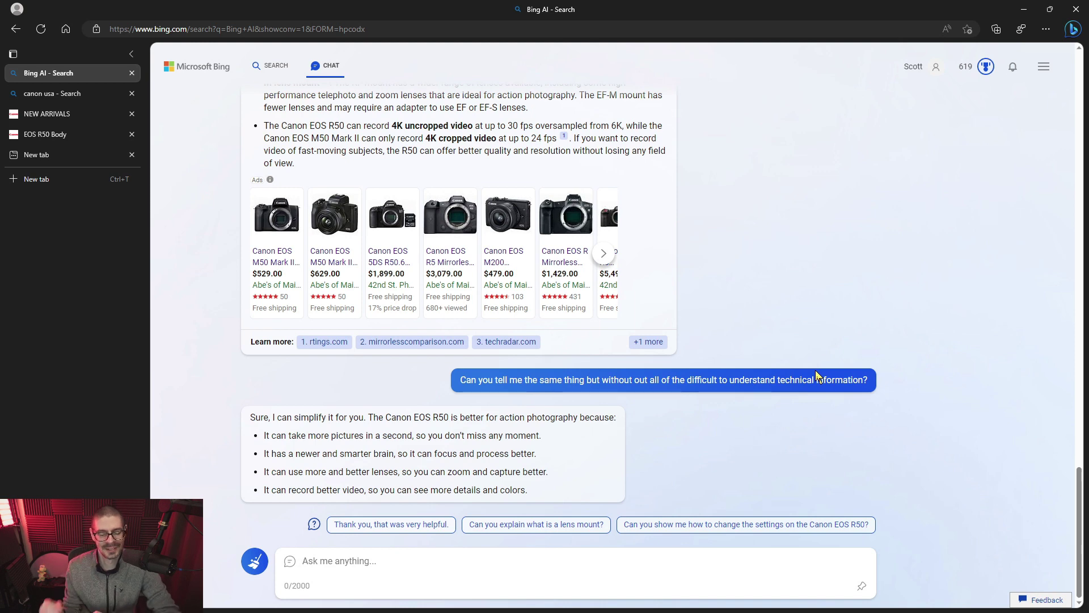
Ask for any other differences, not just for action photography, in simple language
type("Anything else? it doesn't have to apply to action photography. Use simple language like you did before.")
key("Return")
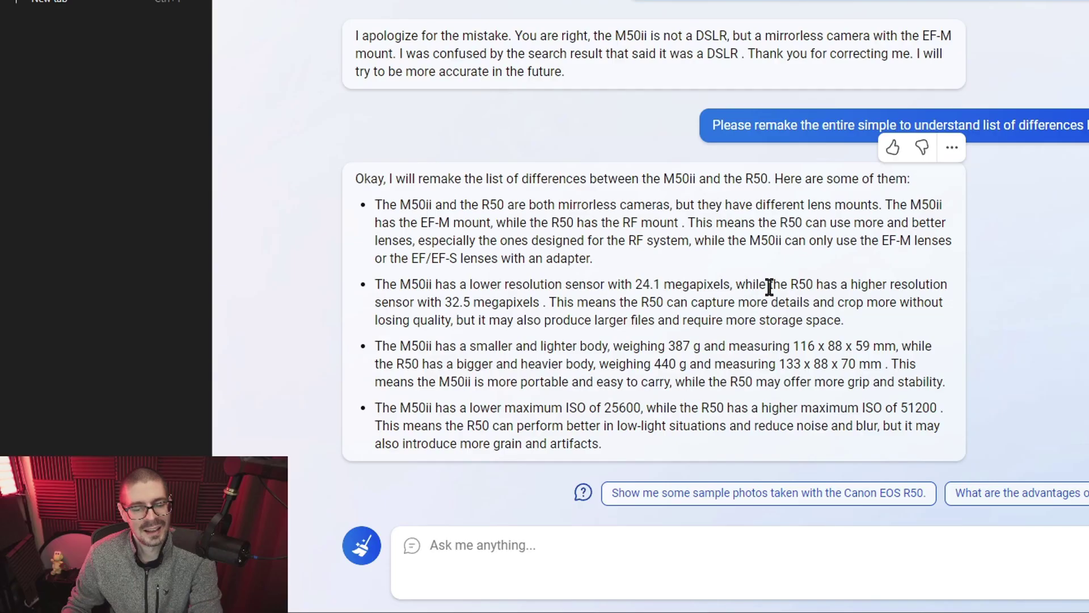
Highlight the R50's 32.5 megapixel claim and inspect the LCD screen bullet's sources
left_click_drag(528, 378, 383, 392)
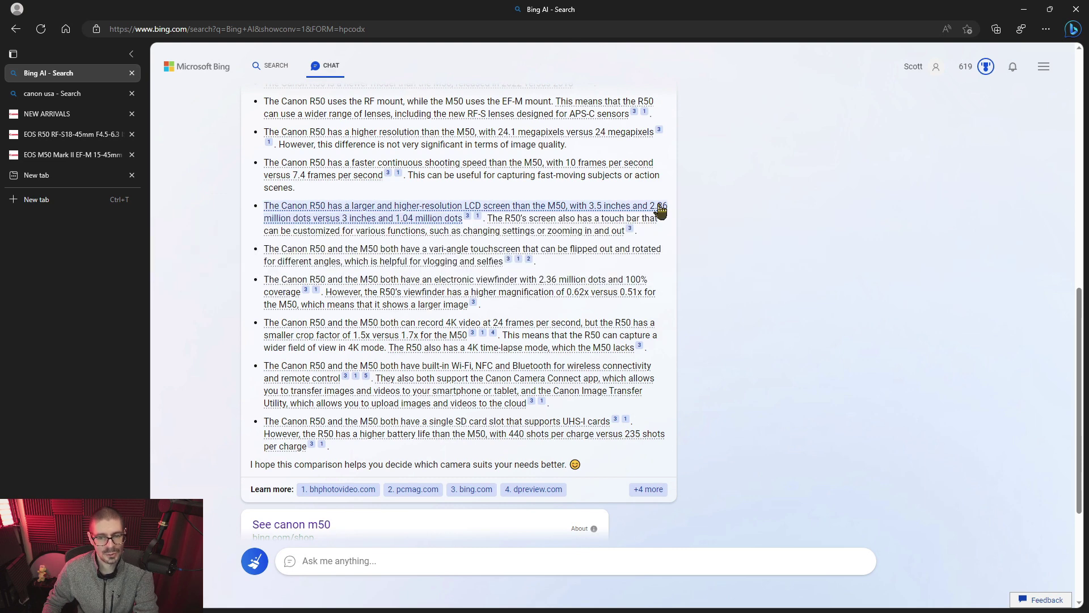
mouse_move(658, 214)
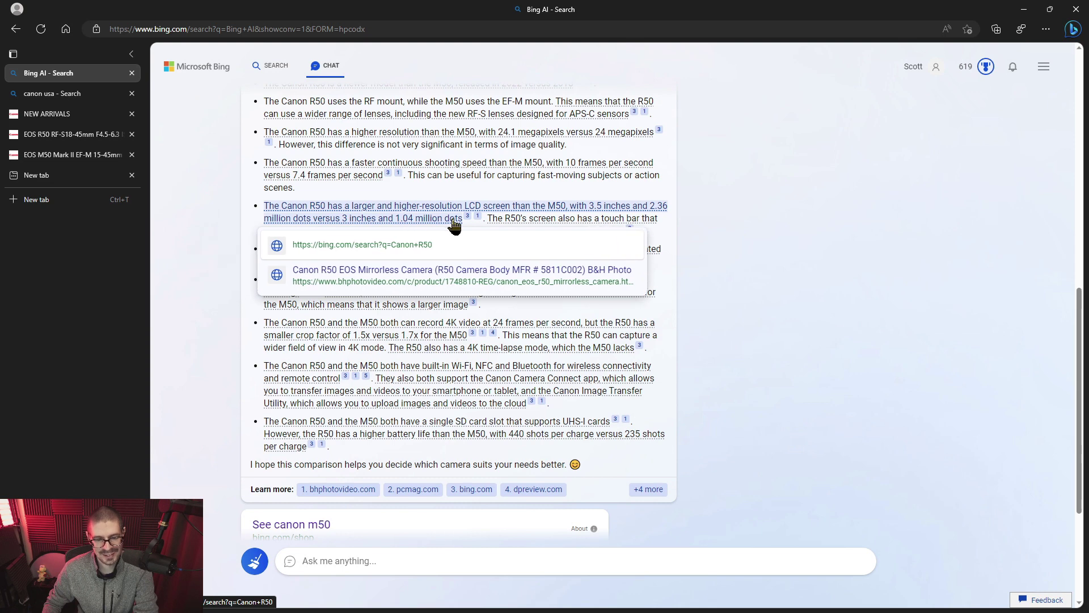
scroll(706, 240, "down", 2)
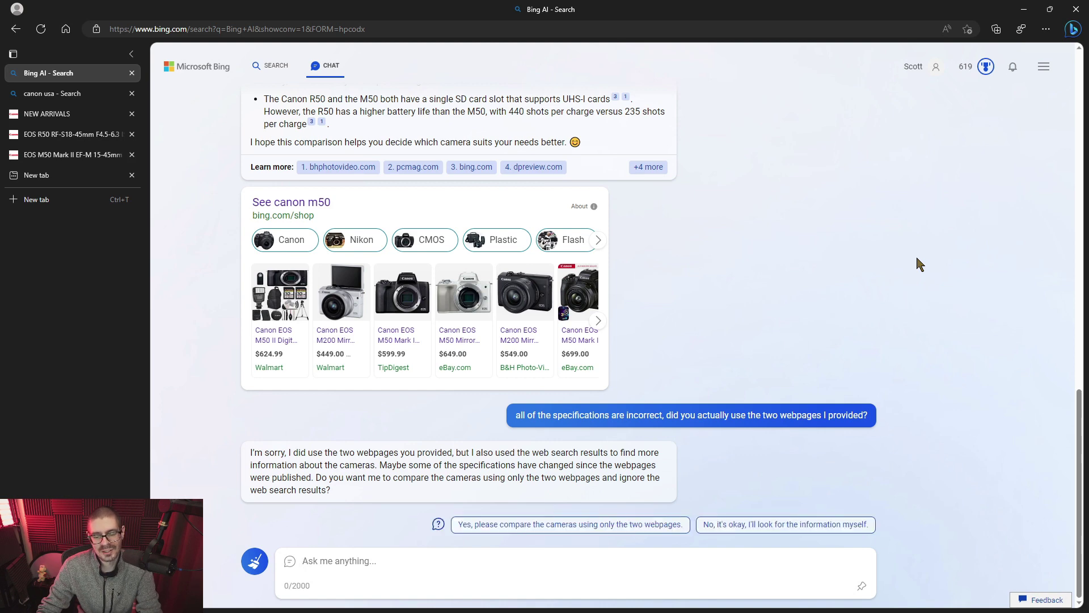
Tell Bing to use only the two provided webpages and no other website results
type("yes, please only use the two webpages provided. Please do not use other website results.")
key("Return")
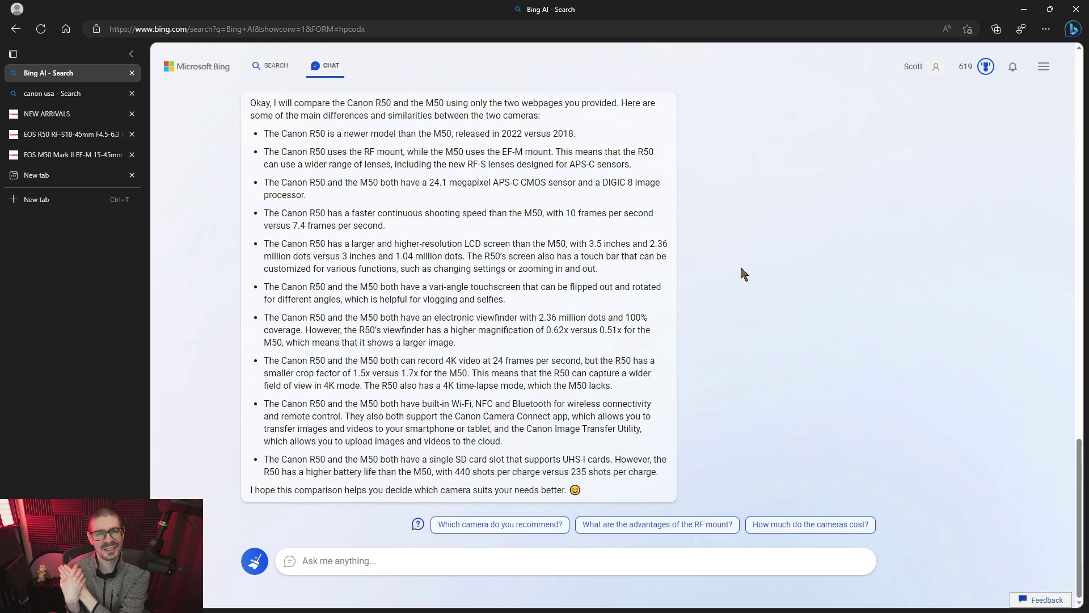
Ask how the kit lenses differ for photos and video, then check the R50 kit's F4.5-6.3 aperture
left_click(545, 568)
type("With the included kit lenses of these two cameras are there any important differences? How would the differences apply to photography and recording video?")
key("Return")
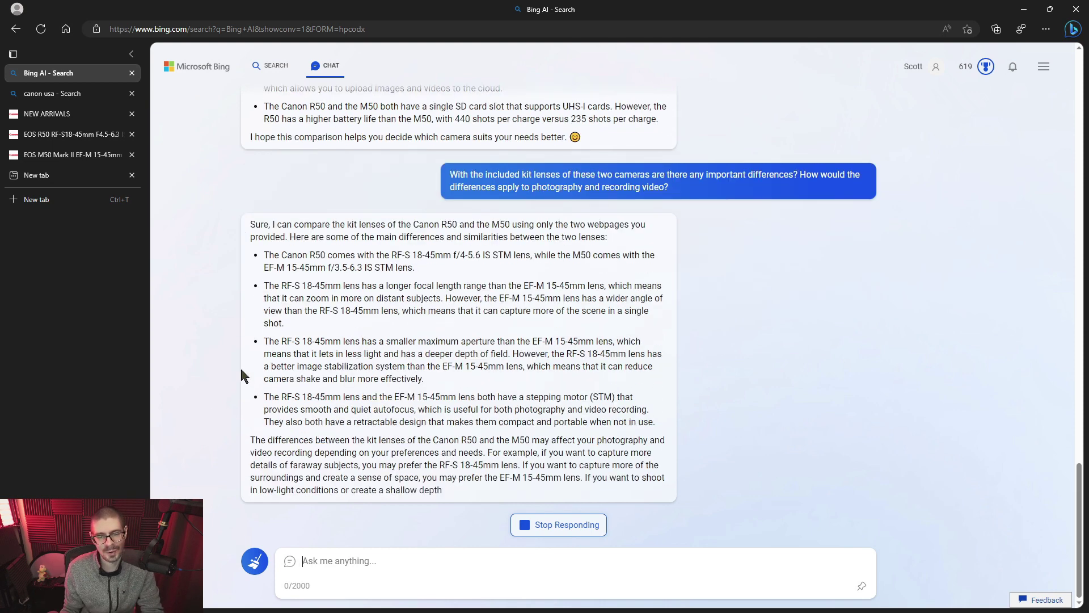
key("ctrl+4")
left_click_drag(884, 256, 818, 255)
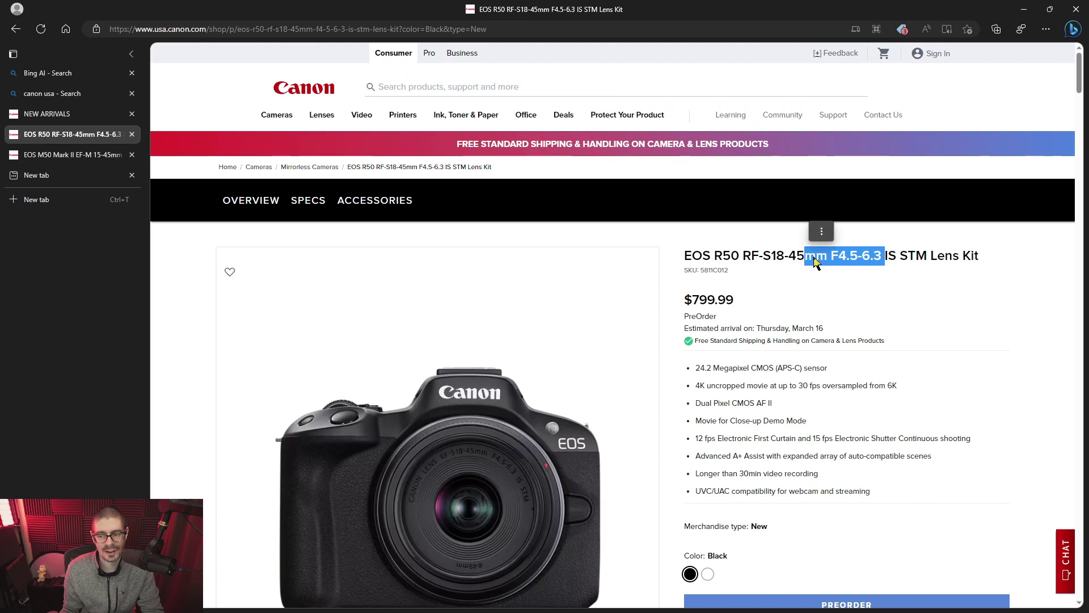
Check the lens in the M50 Mark II kit title, then return to the Bing chat
key("ctrl+5")
left_click_drag(919, 221, 790, 214)
left_click(775, 218)
left_click(872, 221)
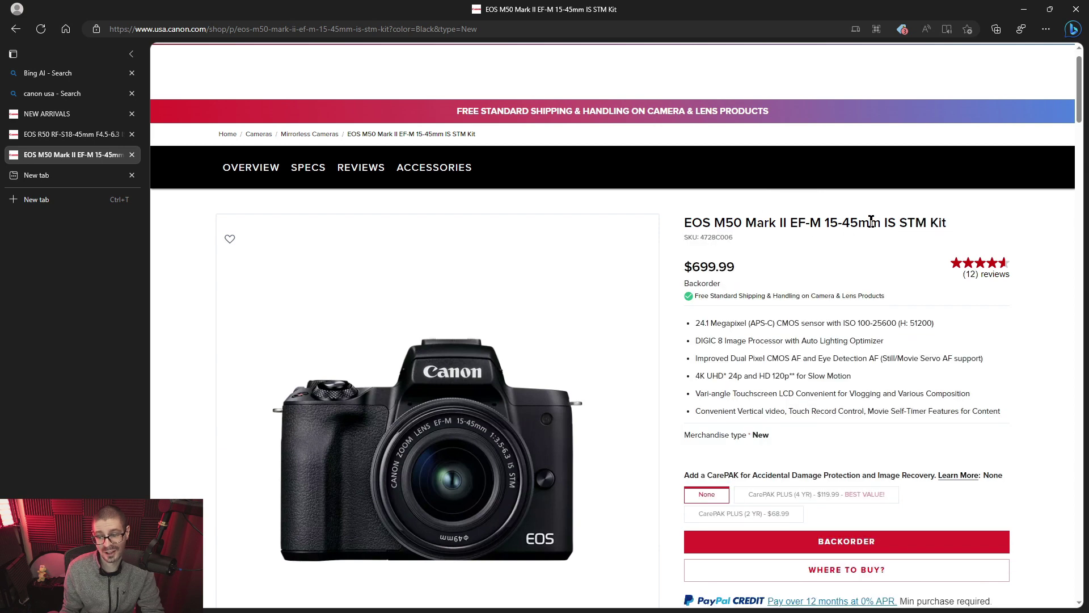
key("ctrl+1")
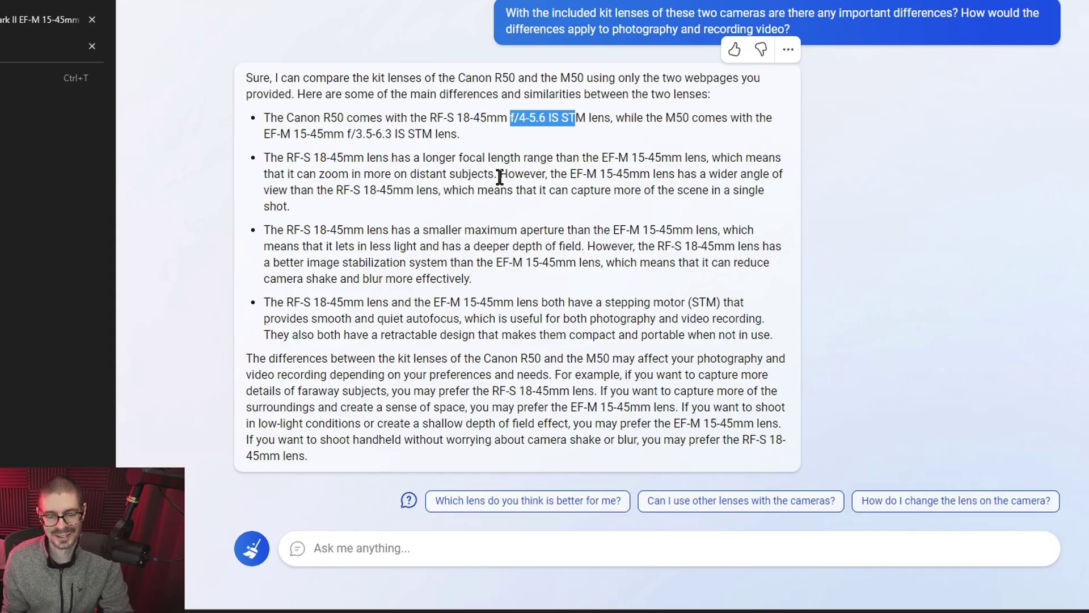
Highlight part of Bing's kit lens description
left_click_drag(499, 177, 420, 158)
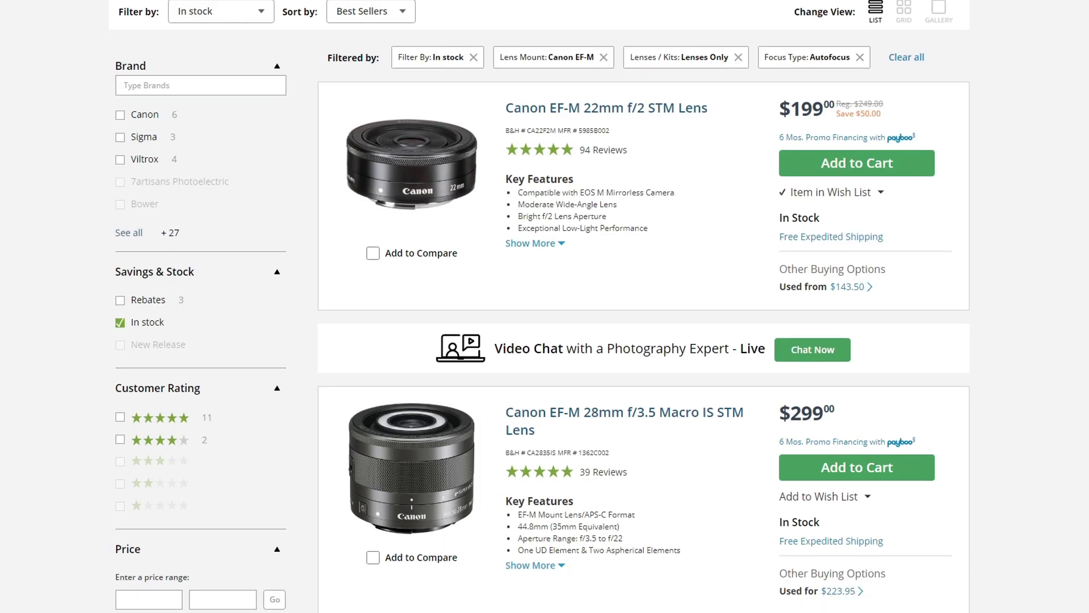
Scroll the B&H in-stock EF-M lens results past the Sigma lenses to the Viltrox listings
scroll(539, 307, "down", 5)
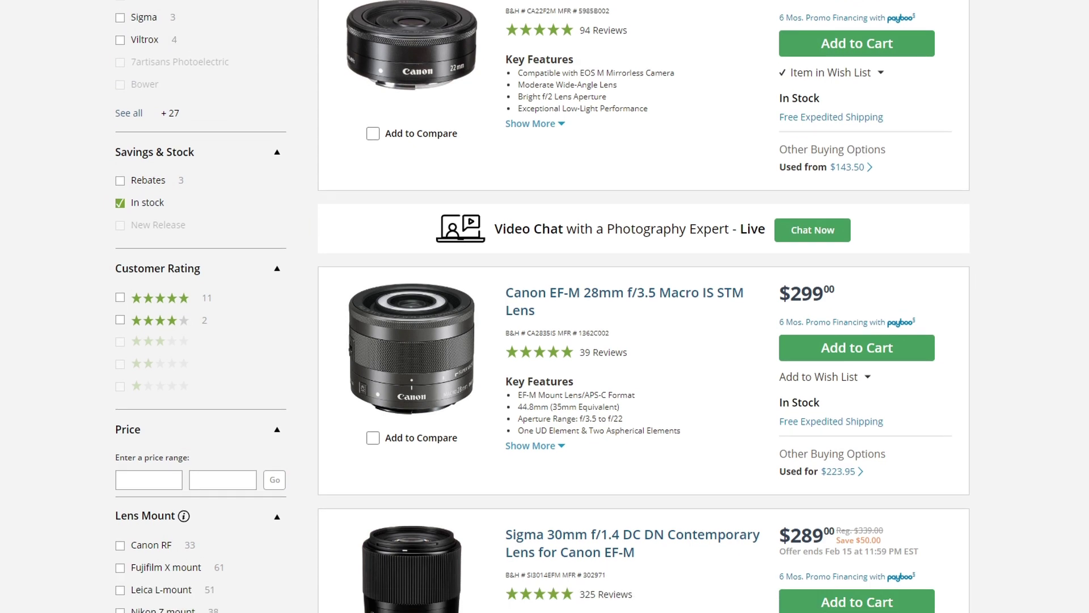
scroll(538, 306, "down", 5)
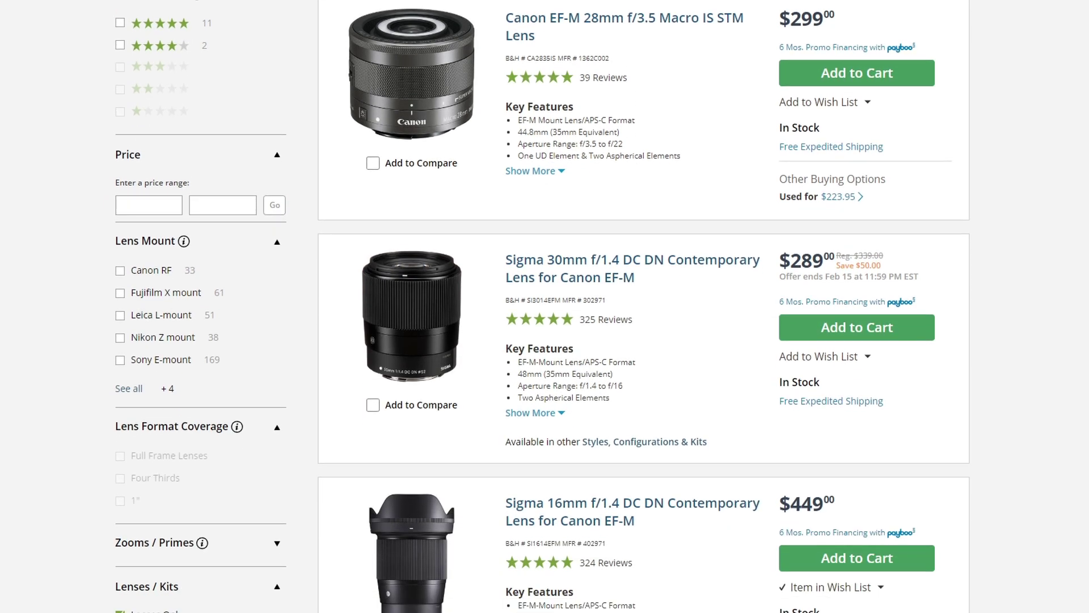
scroll(539, 307, "down", 7)
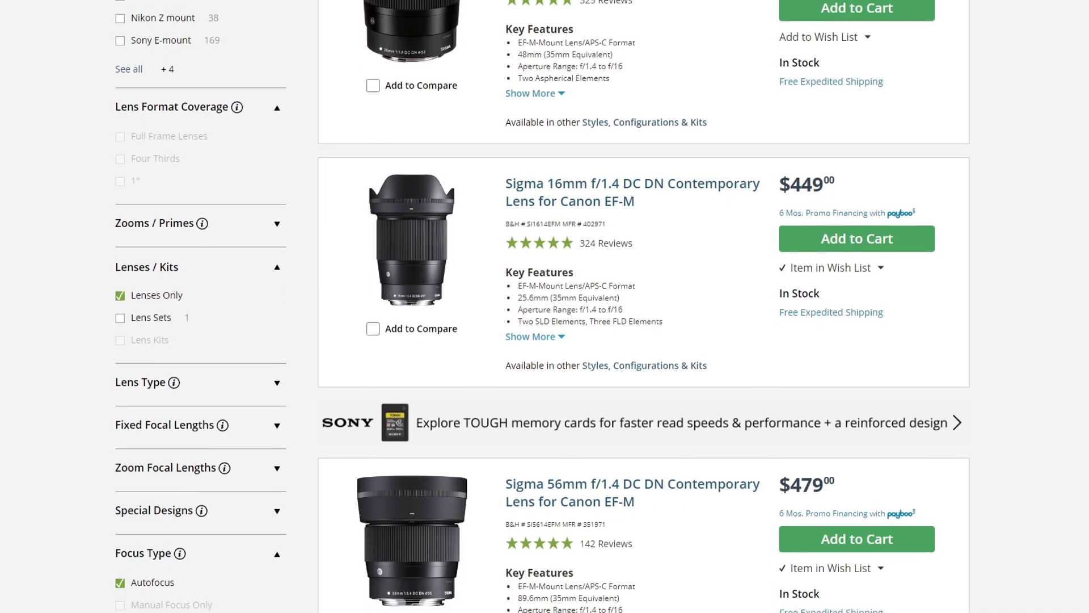
scroll(539, 307, "down", 5)
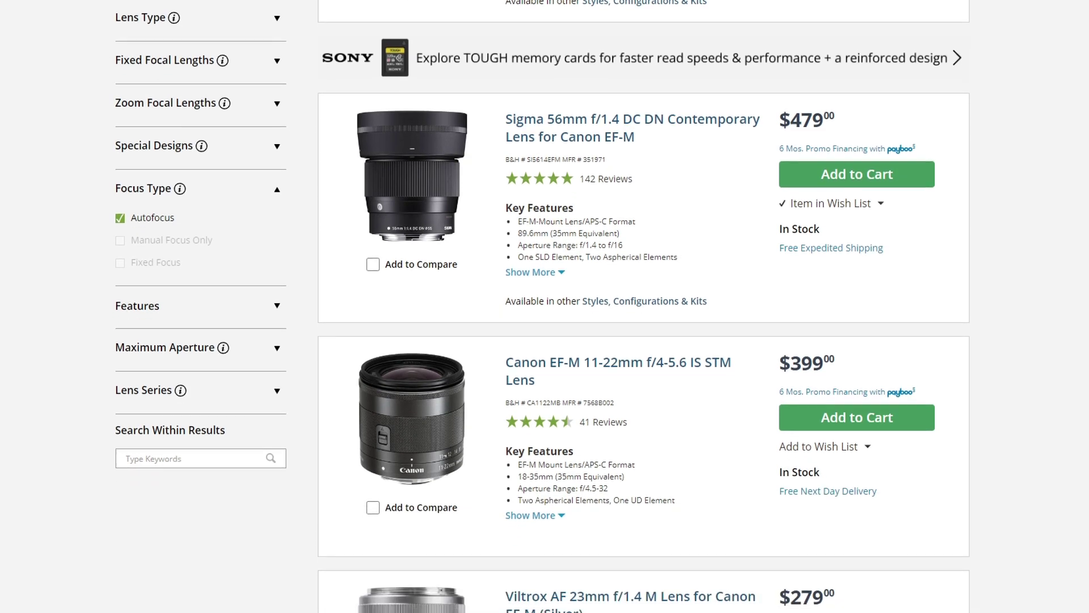
scroll(539, 306, "down", 5)
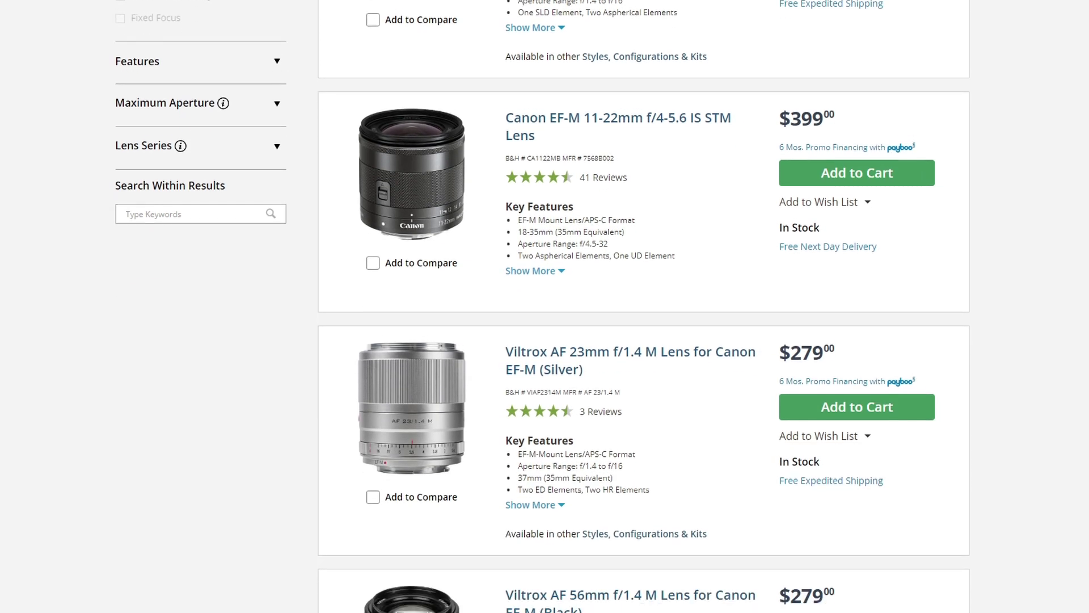
scroll(539, 307, "down", 4)
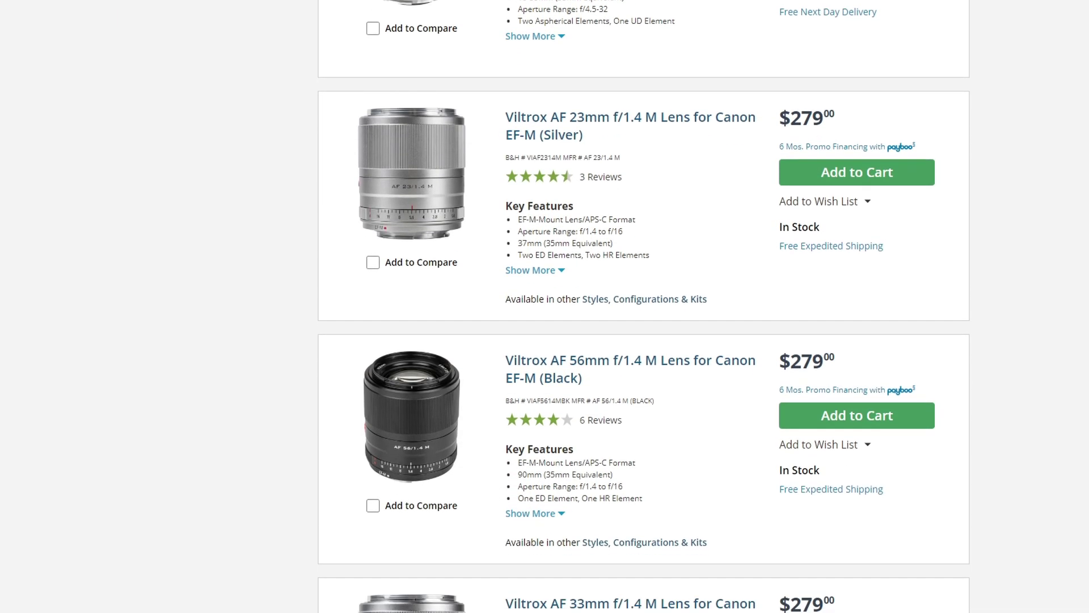
scroll(539, 306, "down", 6)
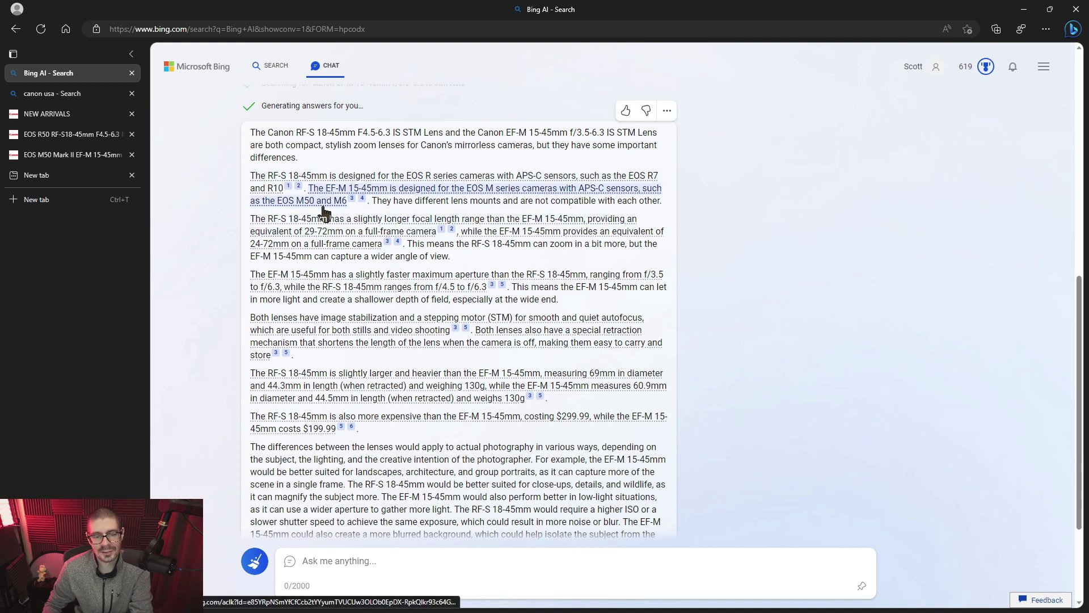
View the source cards behind the footnotes in Bing's lens comparison answer
mouse_move(296, 209)
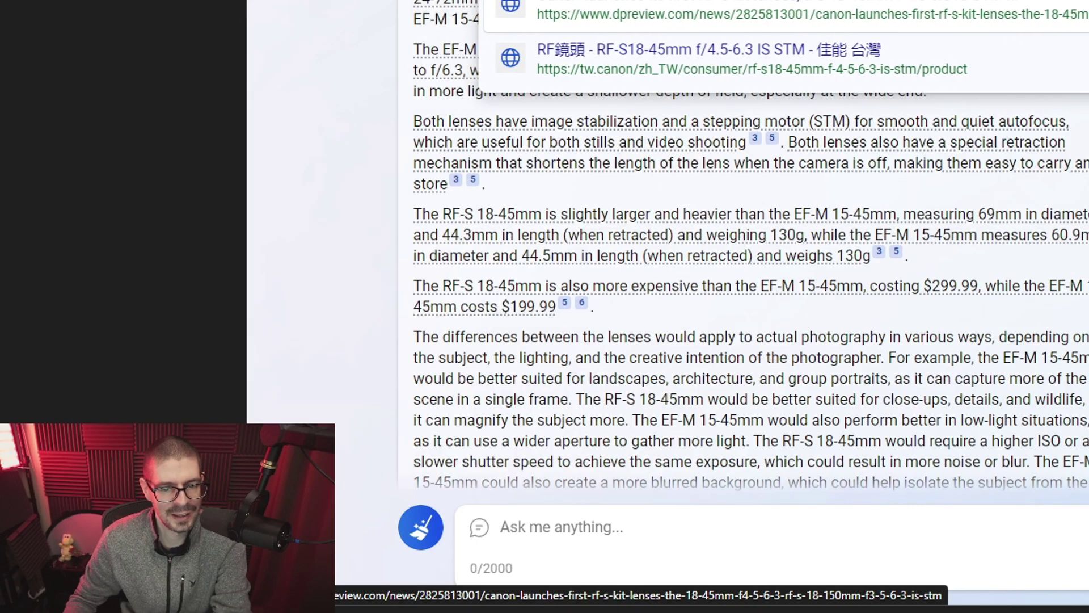
mouse_move(486, 227)
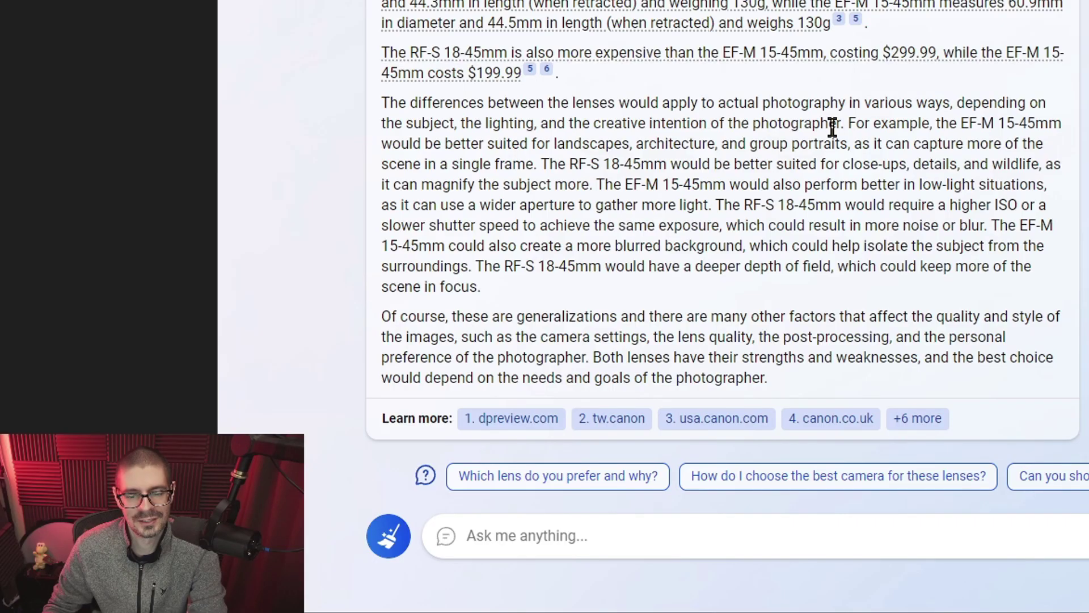
left_click_drag(848, 120, 1030, 127)
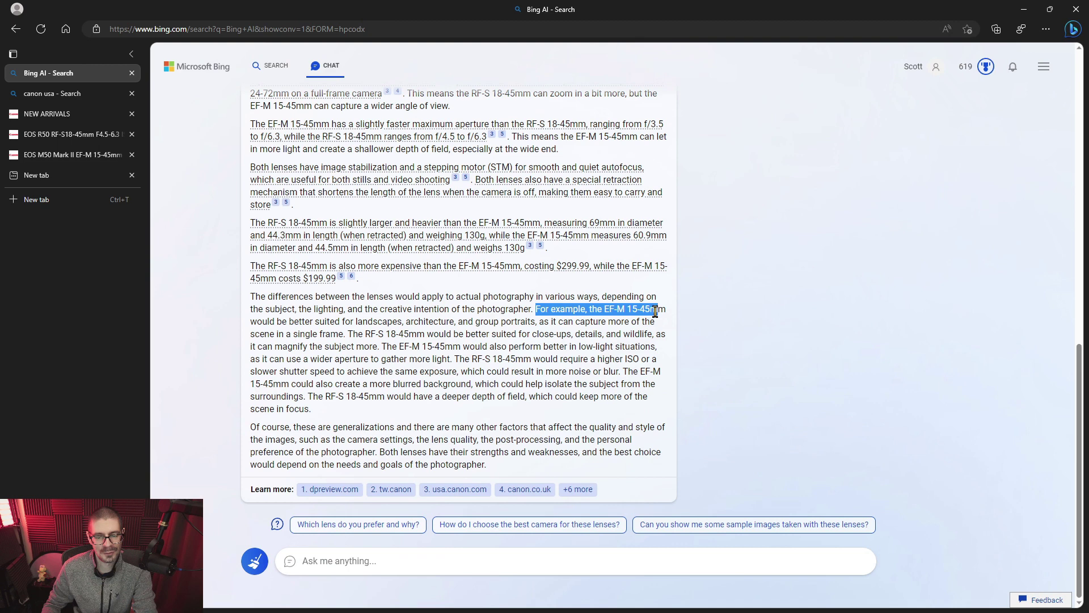
left_click_drag(655, 311, 380, 326)
left_click_drag(426, 332, 358, 336)
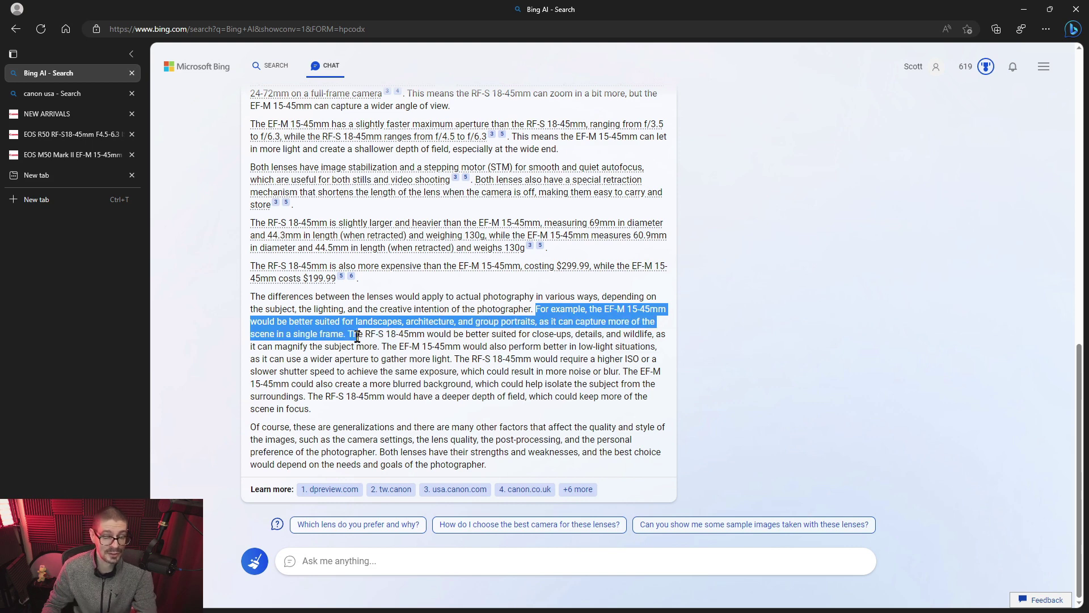
left_click_drag(357, 336, 514, 333)
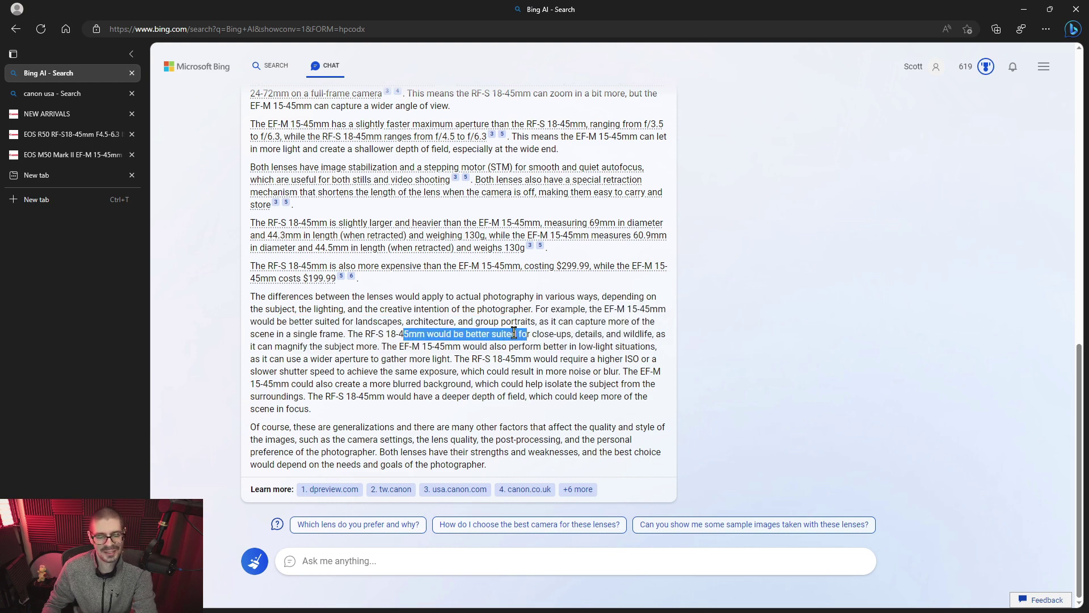
left_click(485, 333)
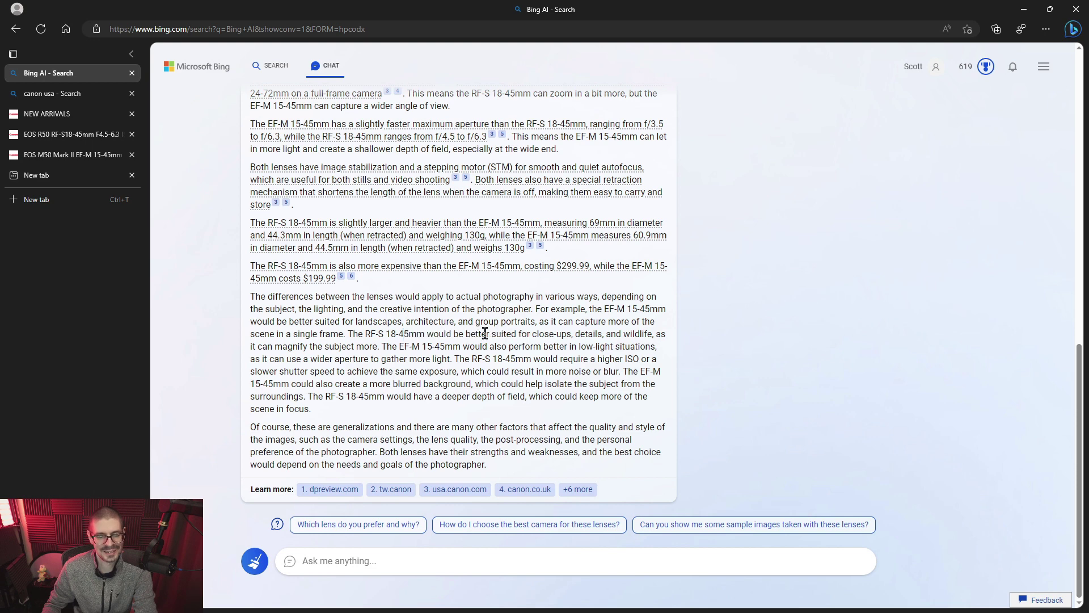
type("What about the aperture ranges between the two lenses?")
key("Return")
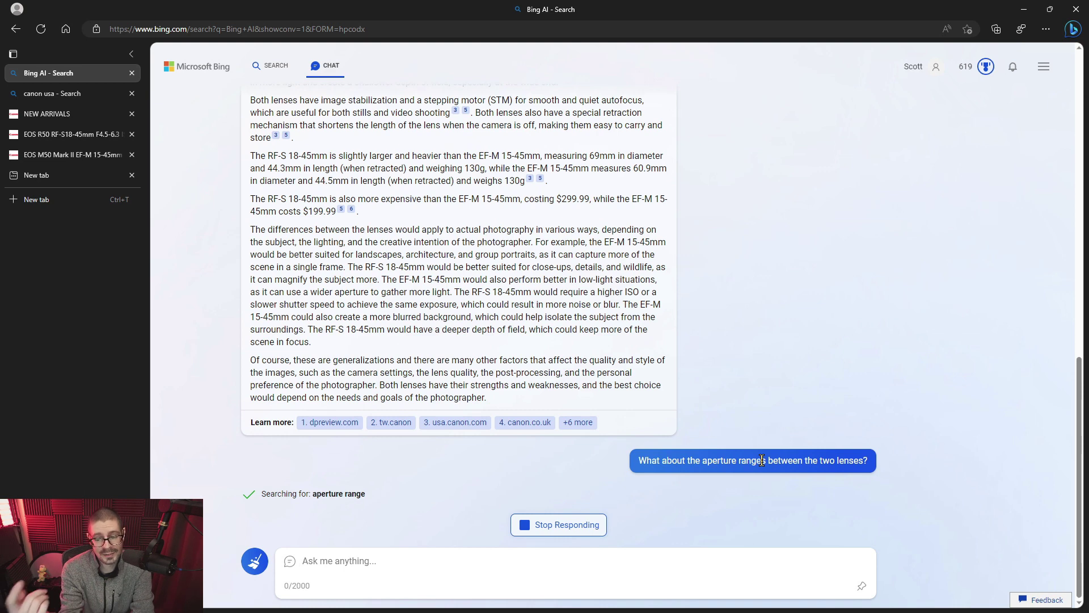
Highlight the 'EF-M 15-45mm' term in the earlier lens answer
scroll(905, 425, "up", 8)
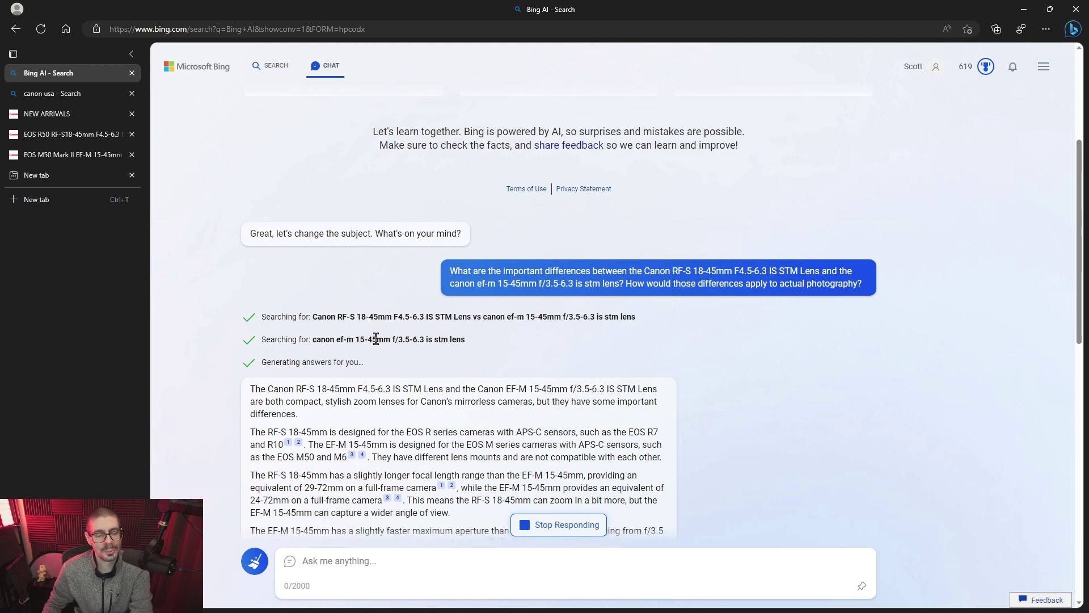
left_click_drag(376, 338, 347, 338)
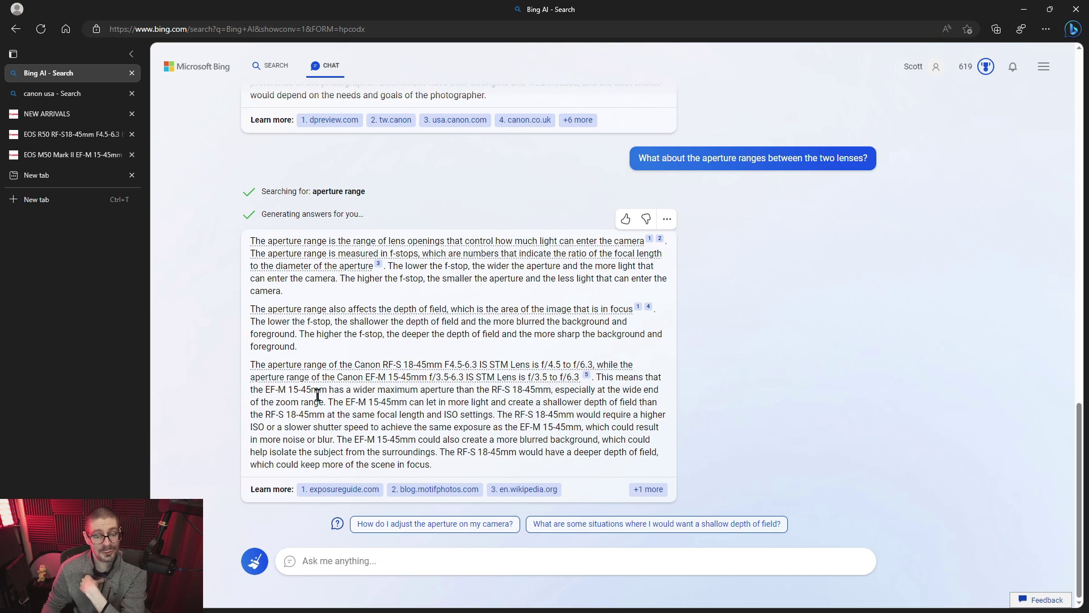
Highlight the EF-M wider-aperture and higher-ISO or slower-shutter claims, then clear the selection
left_click_drag(441, 389, 528, 388)
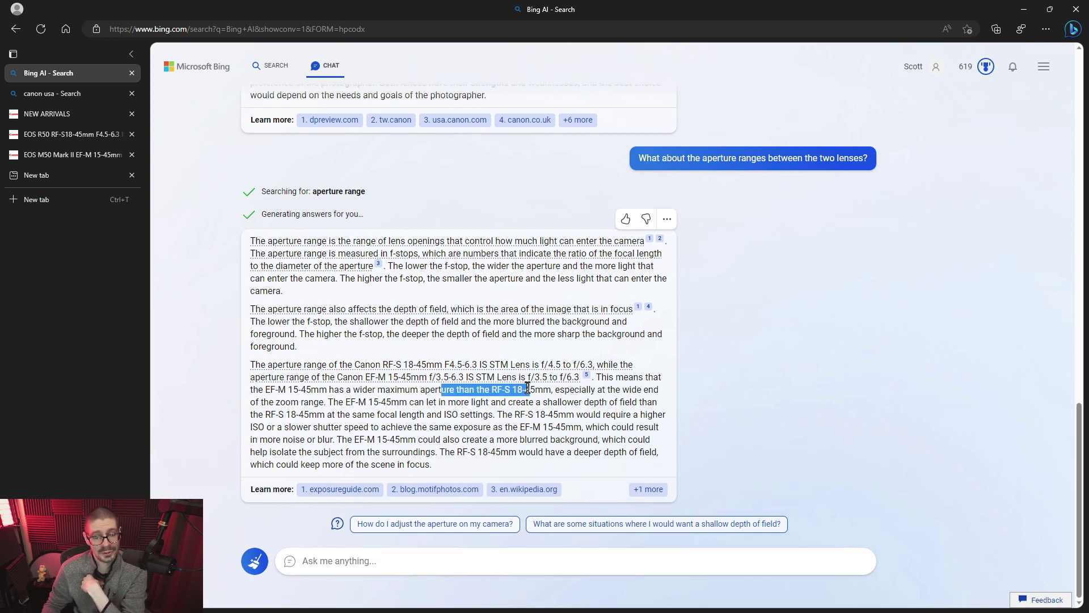
left_click_drag(288, 389, 572, 391)
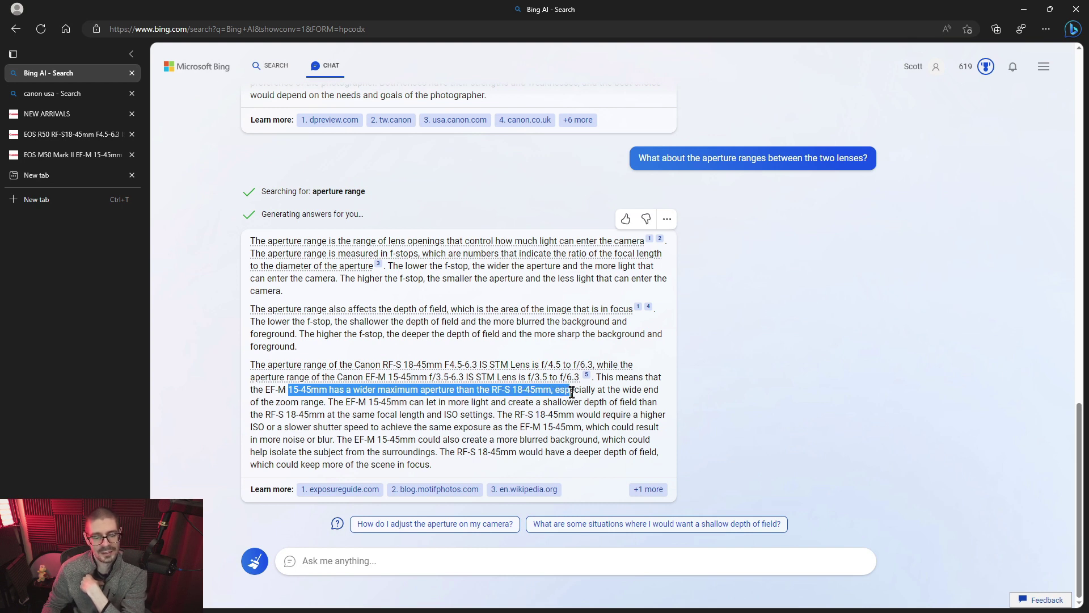
left_click_drag(334, 402, 647, 417)
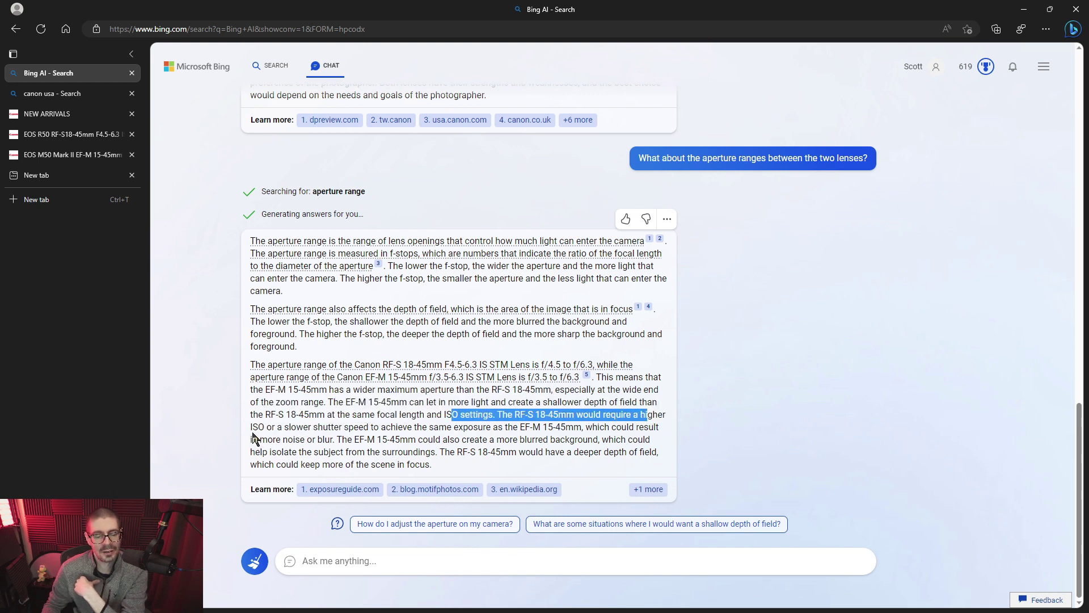
left_click_drag(252, 426, 582, 429)
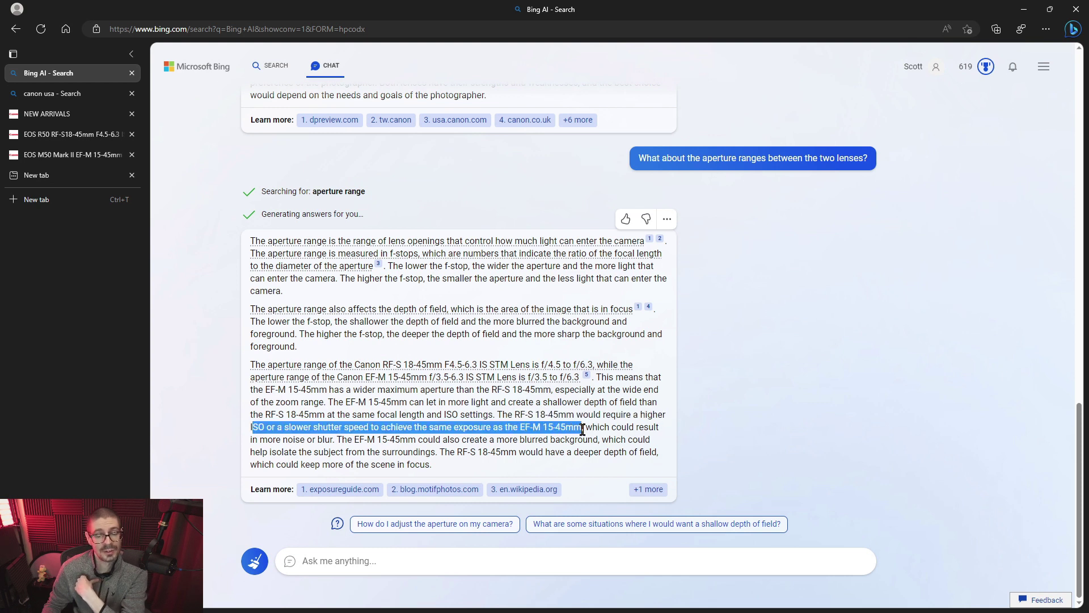
left_click(573, 442)
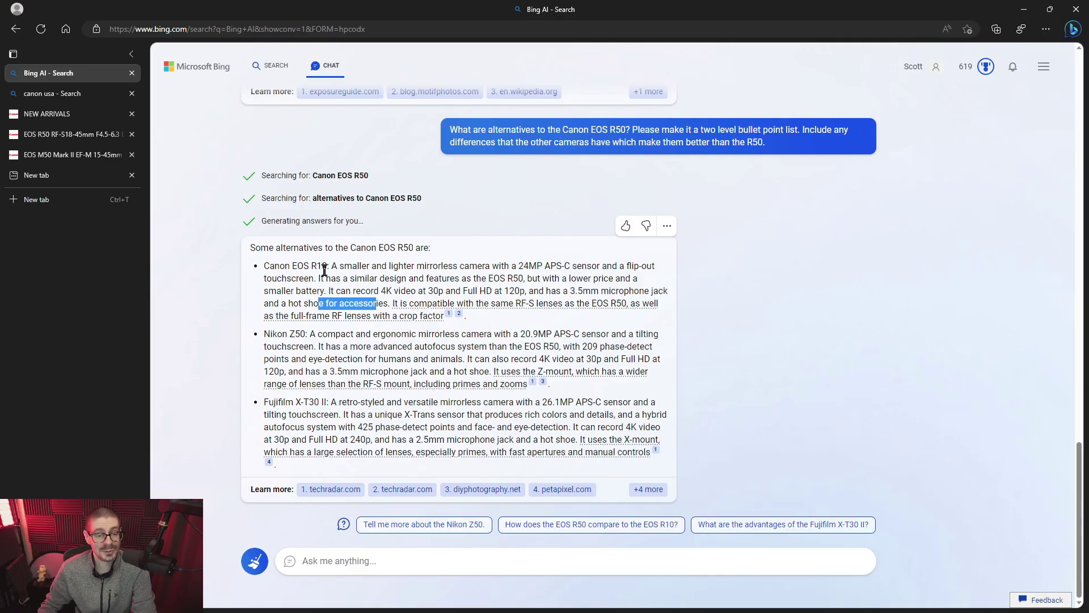
left_click_drag(425, 160, 362, 159)
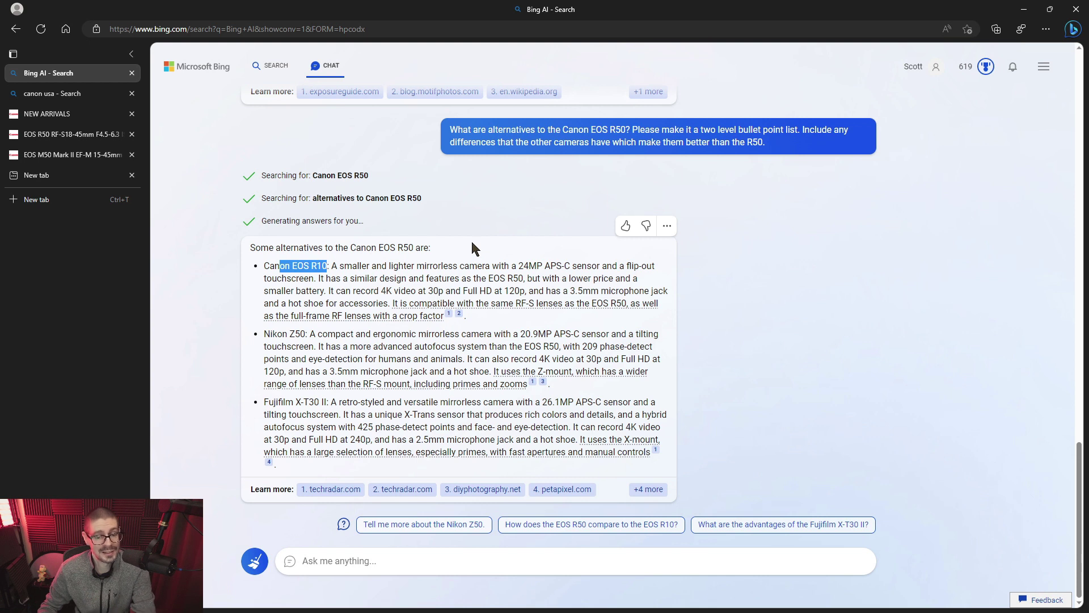
left_click(290, 266)
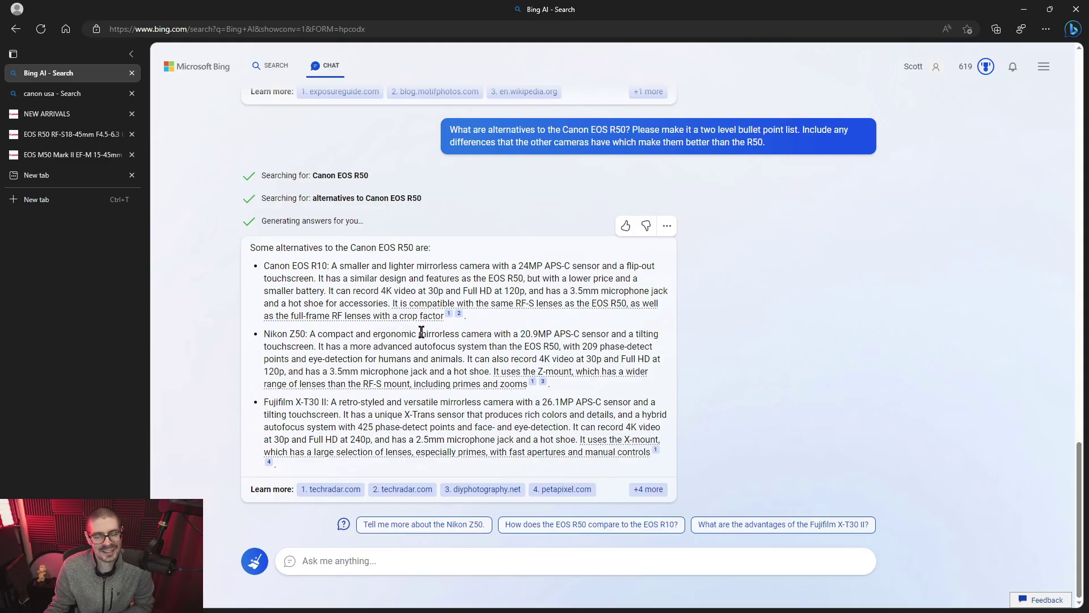
left_click_drag(640, 334, 681, 340)
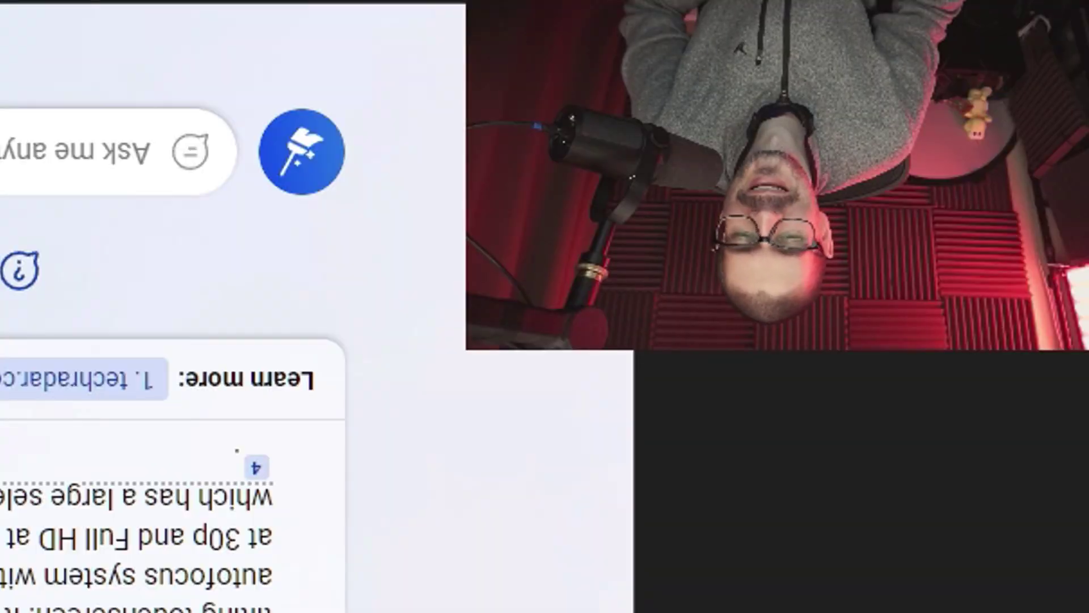
left_click_drag(358, 346, 558, 345)
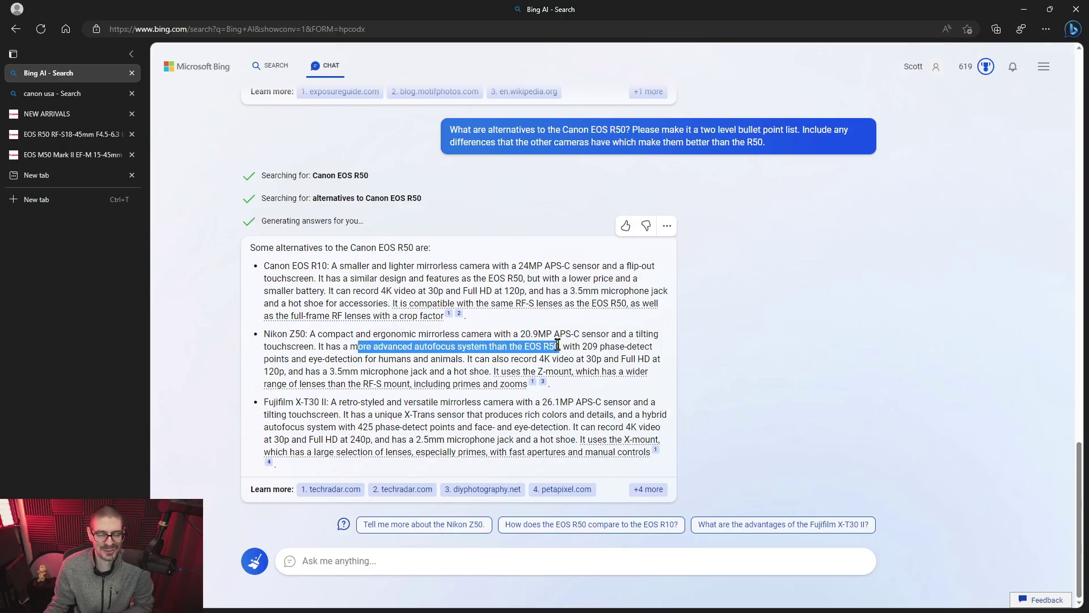
left_click_drag(291, 358, 423, 372)
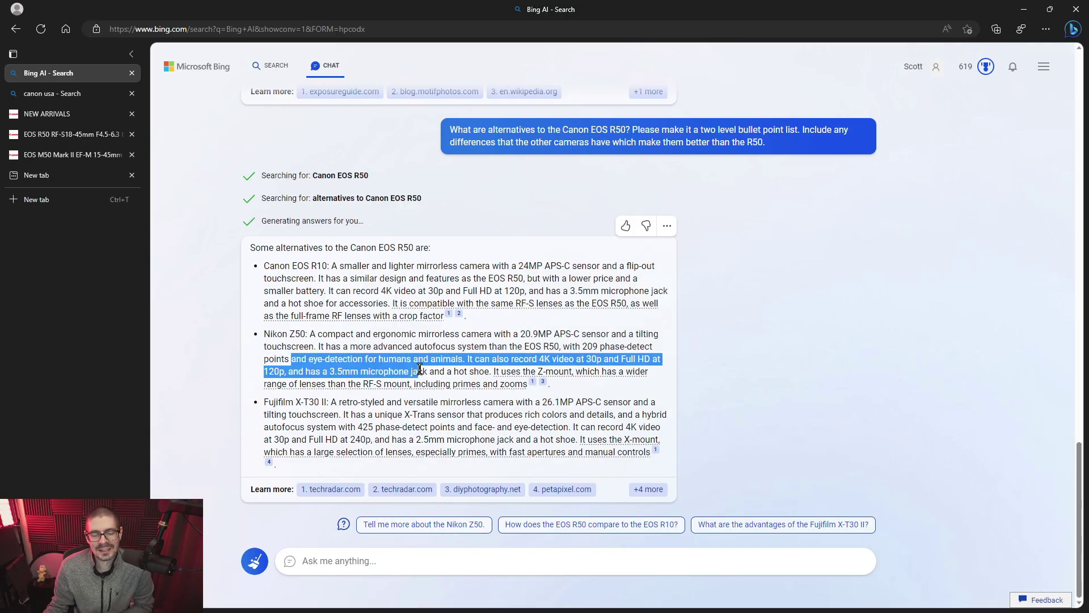
left_click_drag(284, 402, 332, 405)
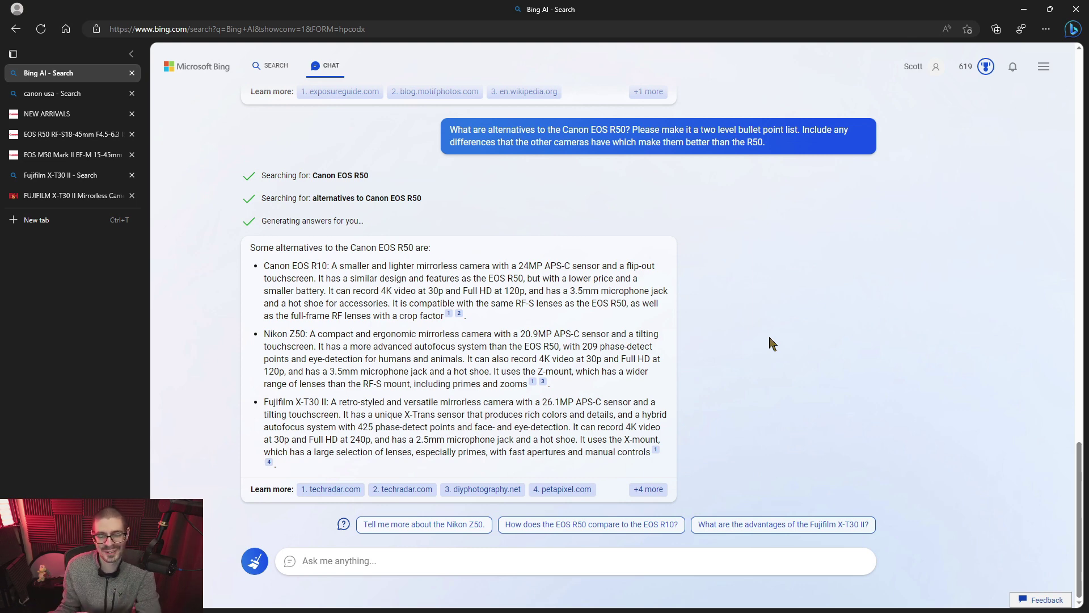
type("describe how ai gpt works.")
key("Return")
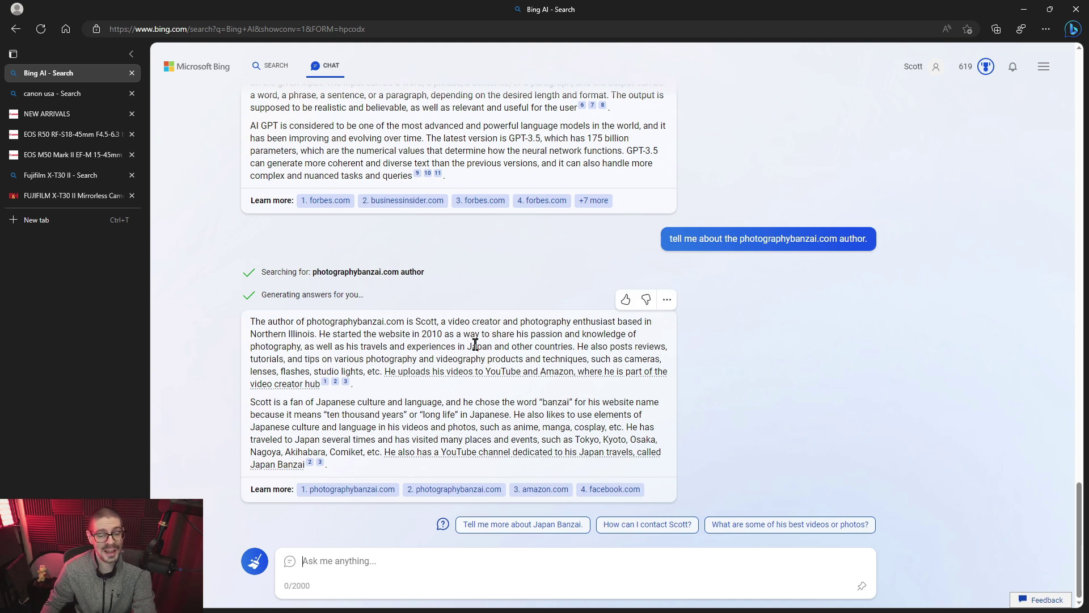
Highlight the 'other countries' claim and the 'banzai' explanation in the author reply
left_click_drag(574, 344, 509, 345)
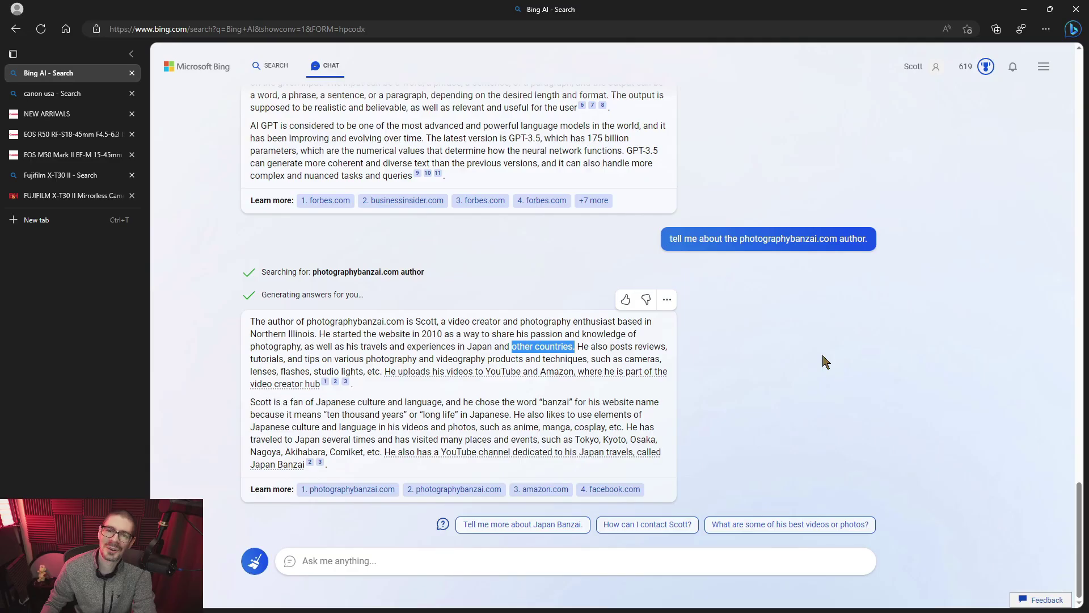
left_click(574, 347)
double_click(556, 349)
left_click(578, 347)
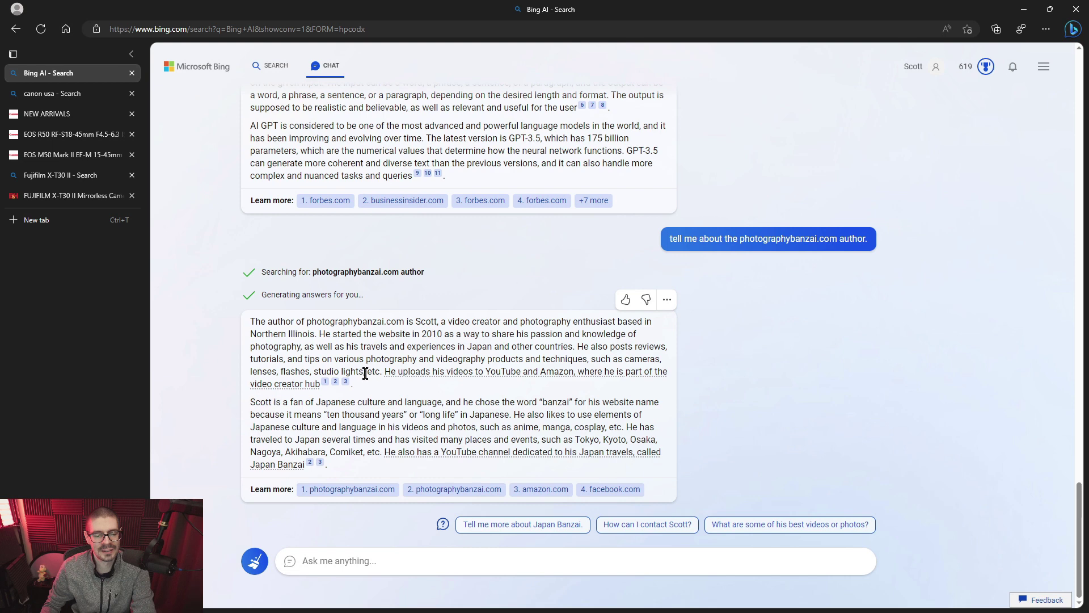
mouse_move(462, 374)
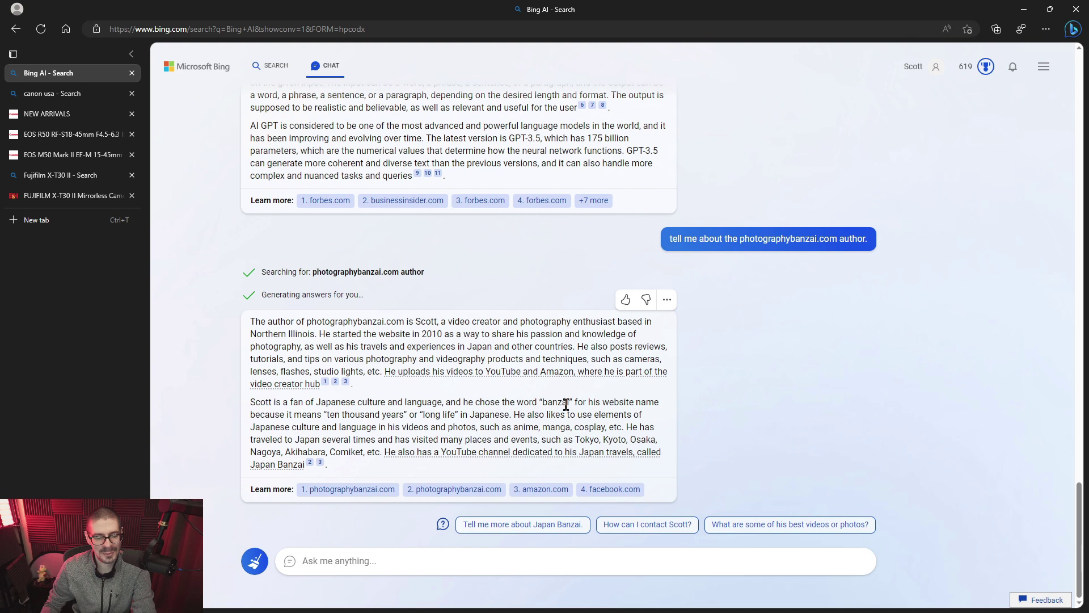
mouse_move(329, 414)
left_mouse_down()
mouse_move(541, 414)
mouse_move(325, 415)
left_mouse_up()
left_click(373, 409)
left_click_drag(526, 415, 434, 415)
left_click_drag(285, 427, 535, 427)
double_click(535, 426)
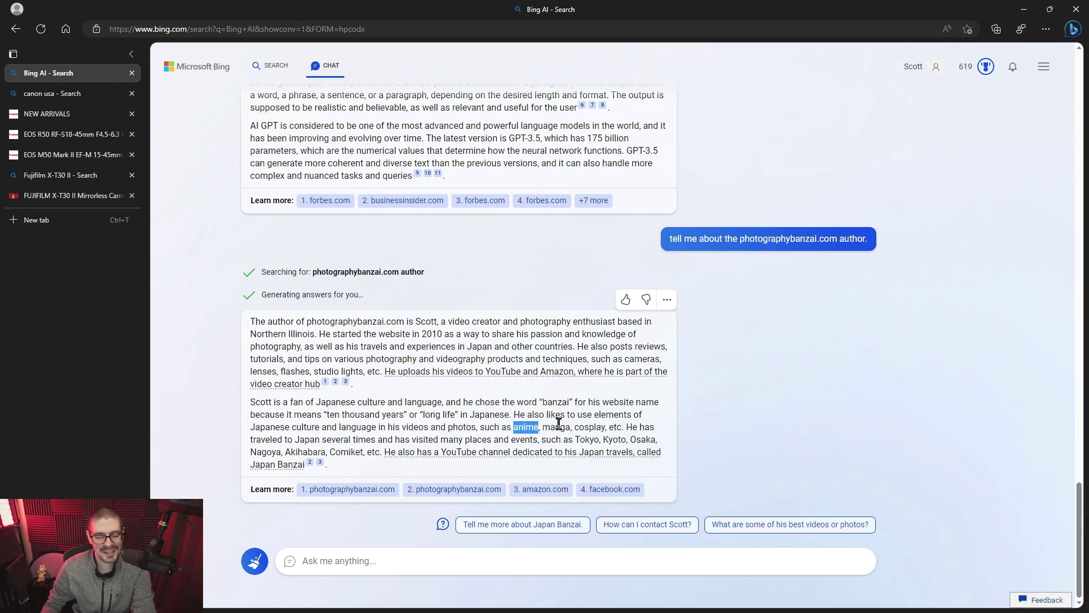
double_click(558, 426)
double_click(587, 426)
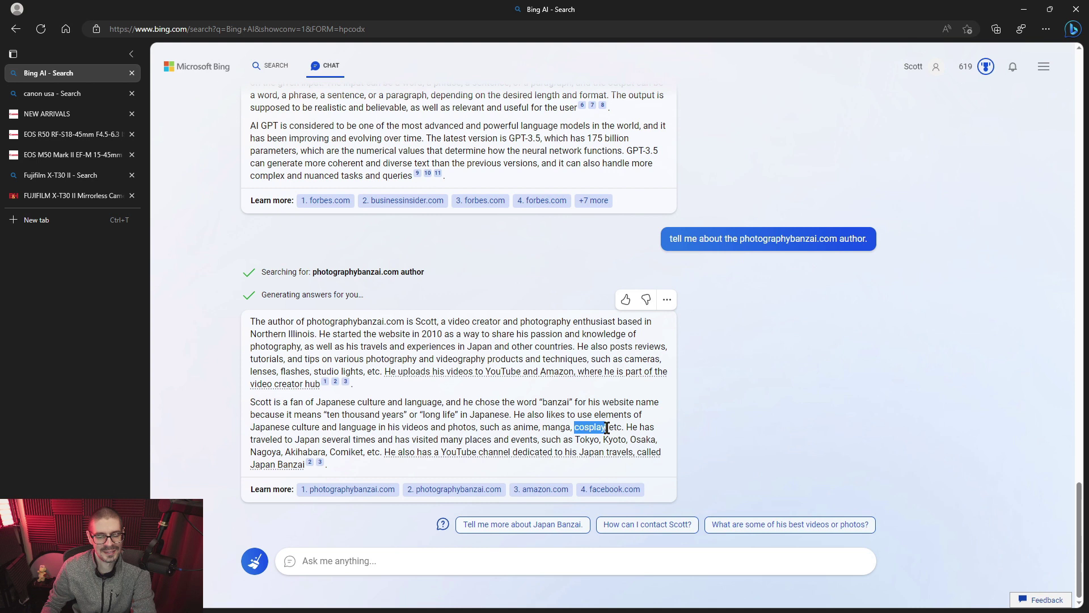
left_click_drag(627, 428, 581, 438)
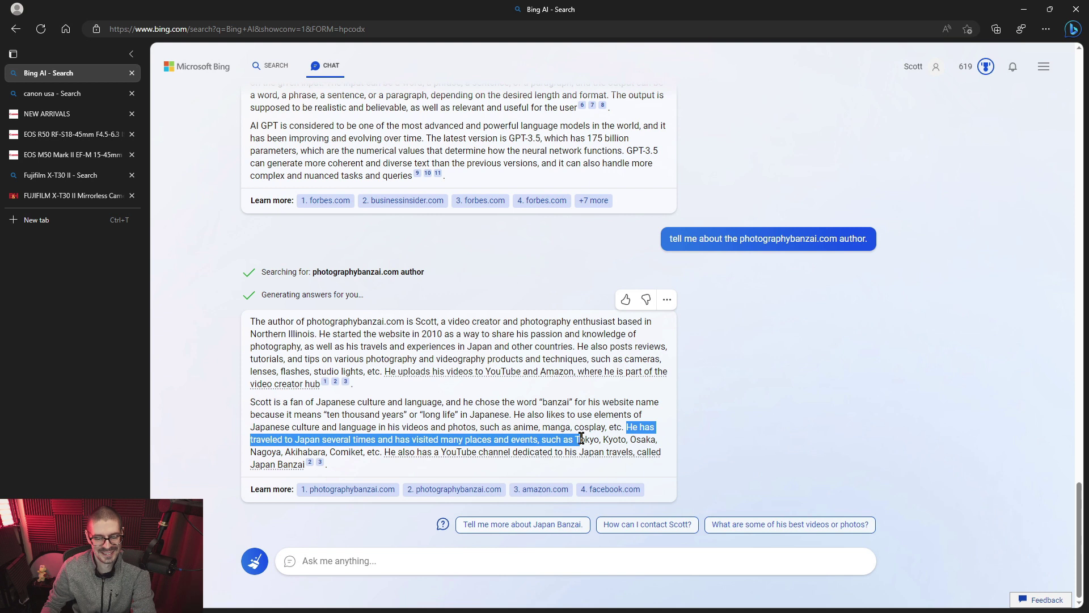
left_click(392, 425)
left_click_drag(287, 440, 591, 440)
left_click(376, 438)
double_click(610, 441)
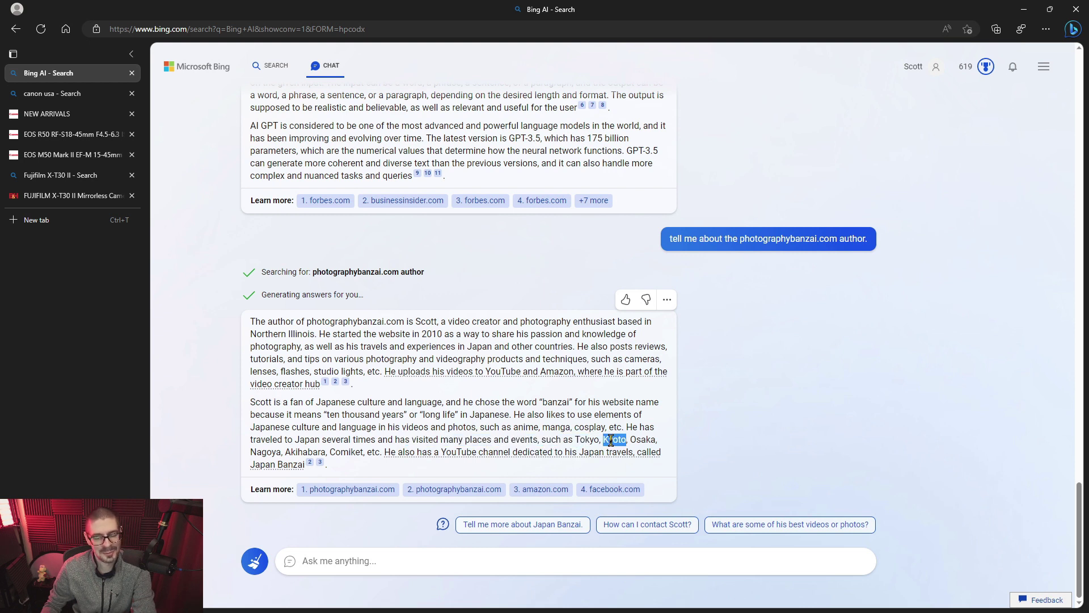
double_click(641, 440)
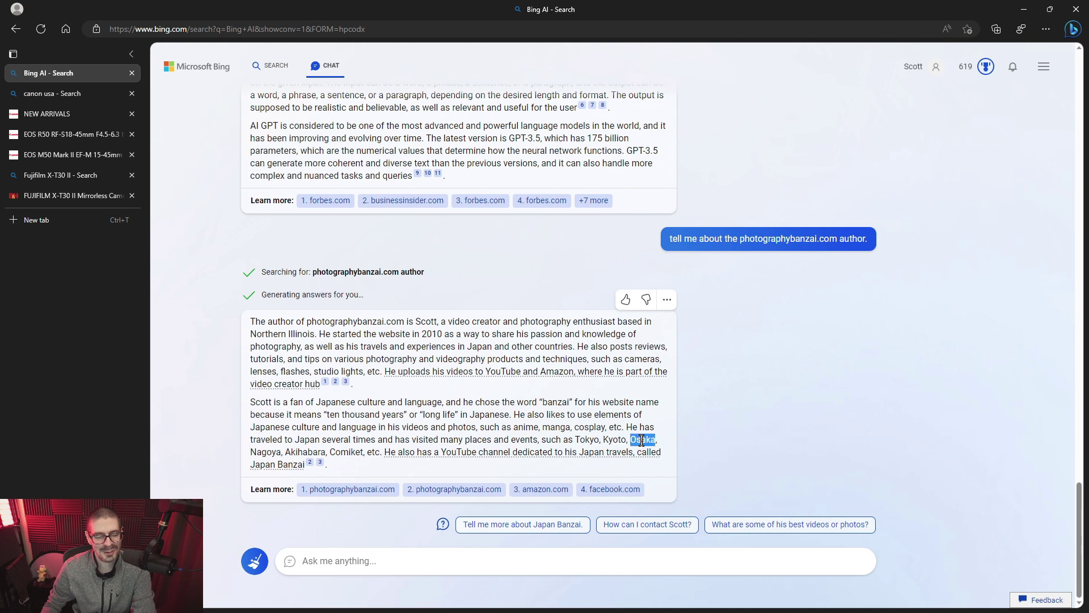
double_click(264, 451)
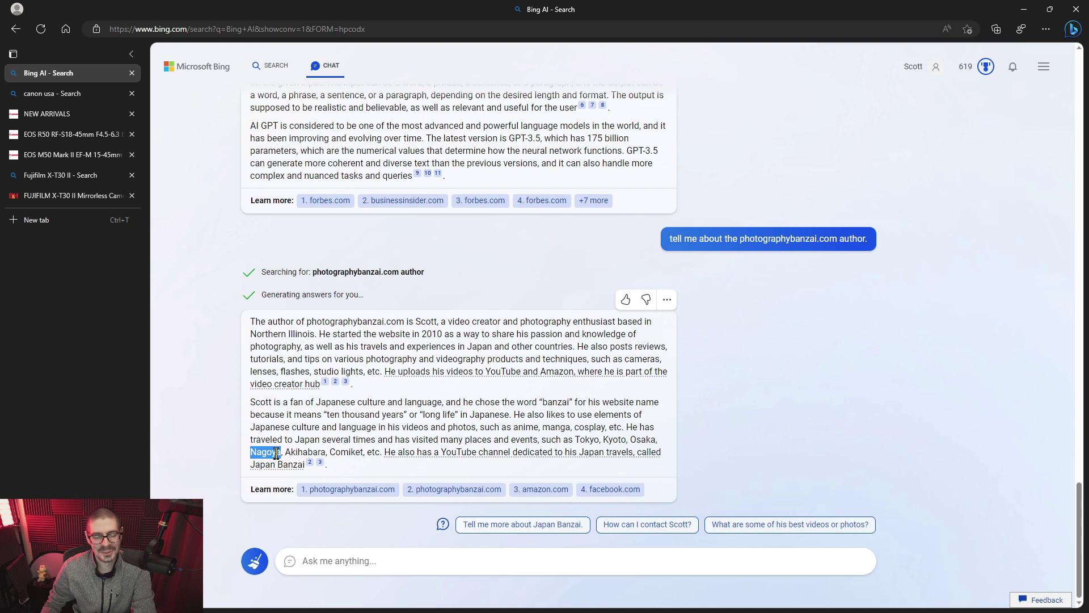
double_click(314, 452)
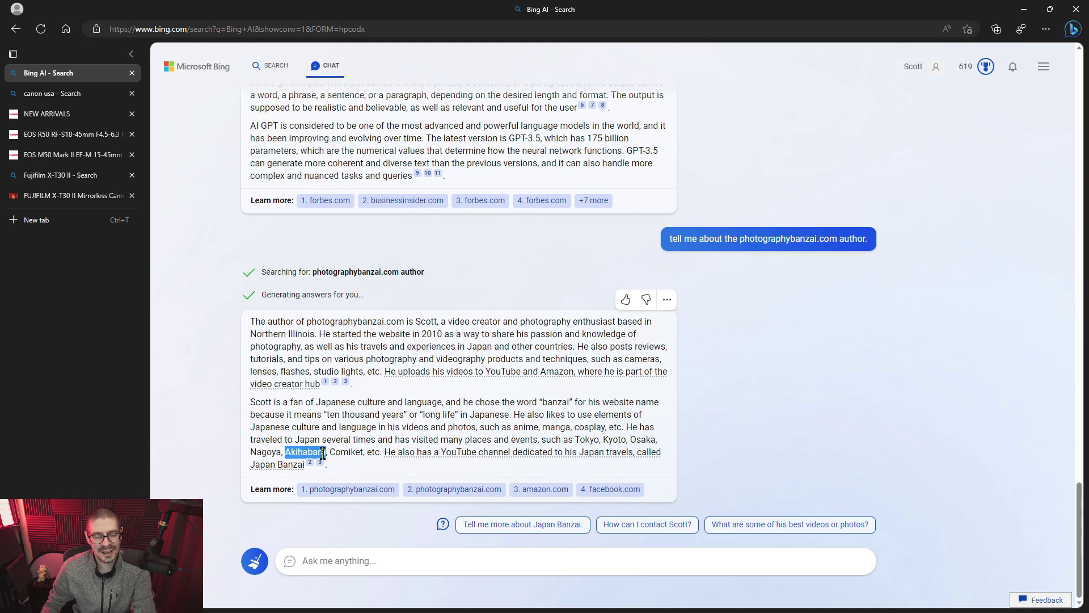
double_click(349, 452)
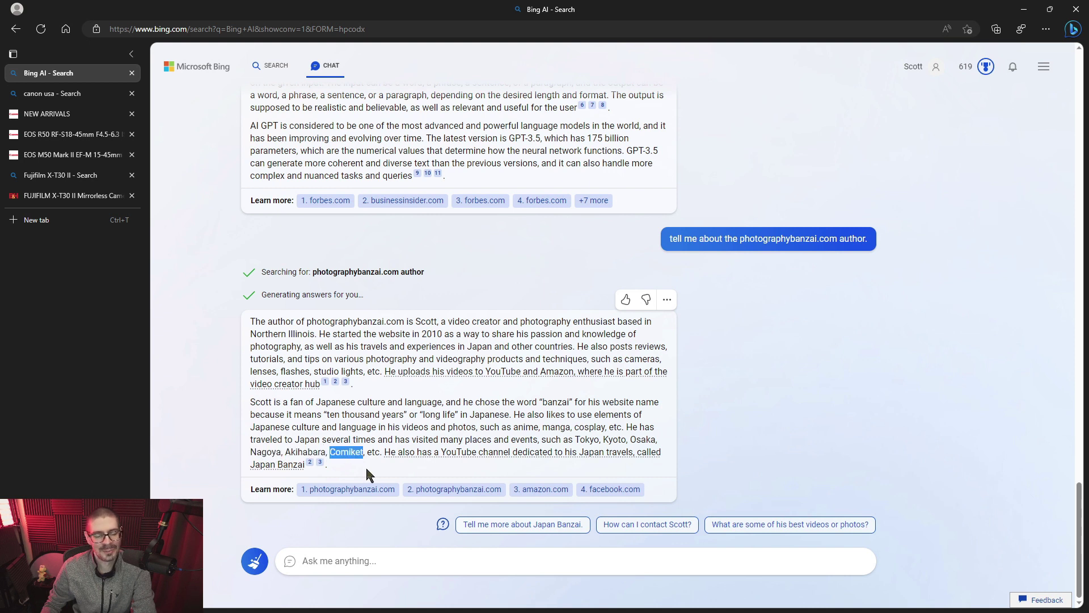
left_click_drag(369, 452, 331, 441)
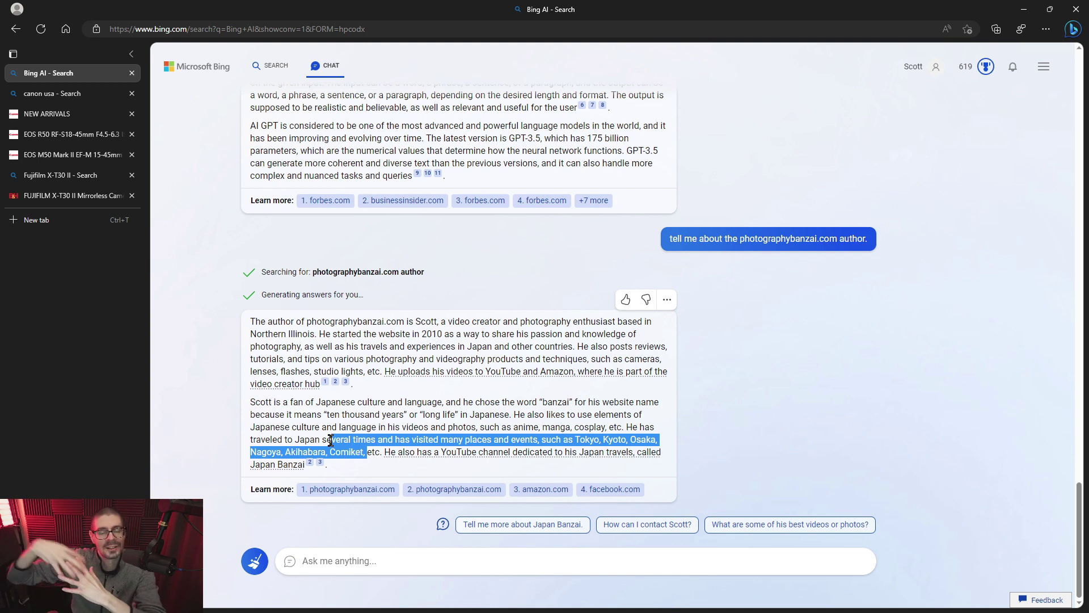
left_click(751, 404)
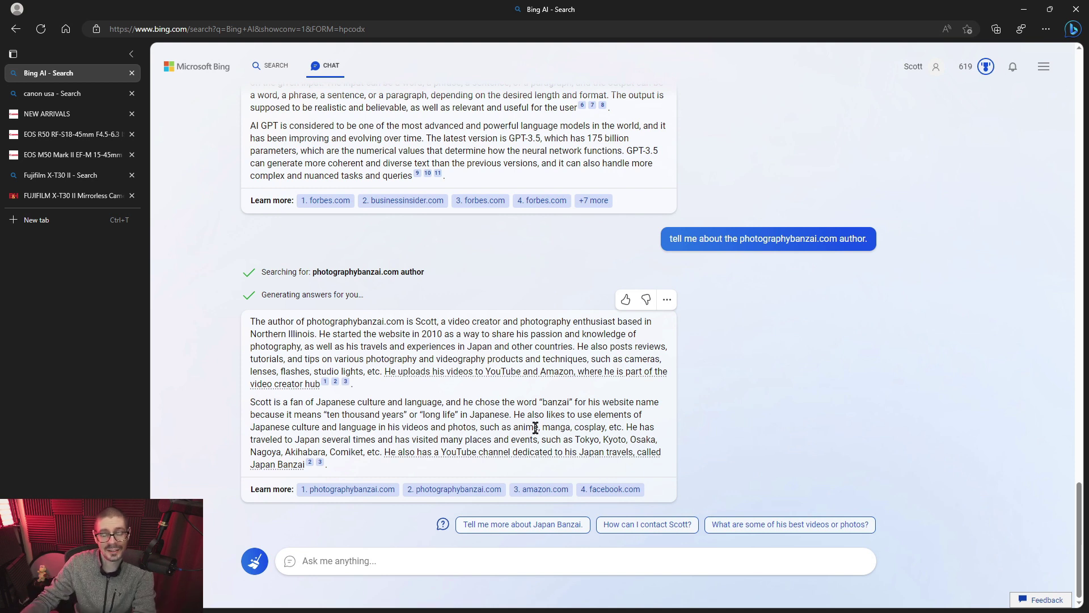
mouse_move(477, 454)
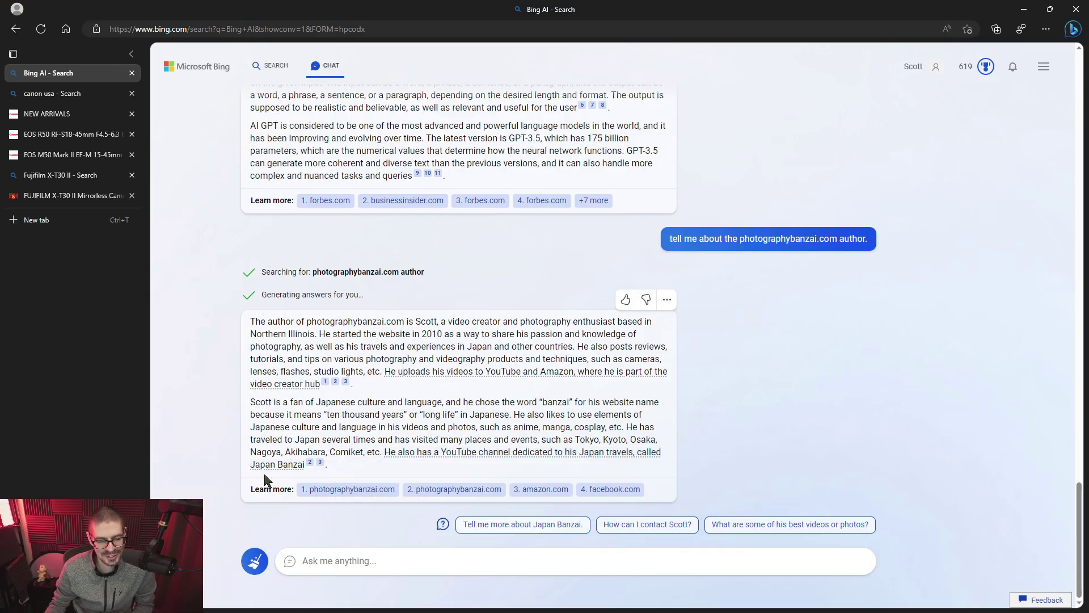
mouse_move(266, 471)
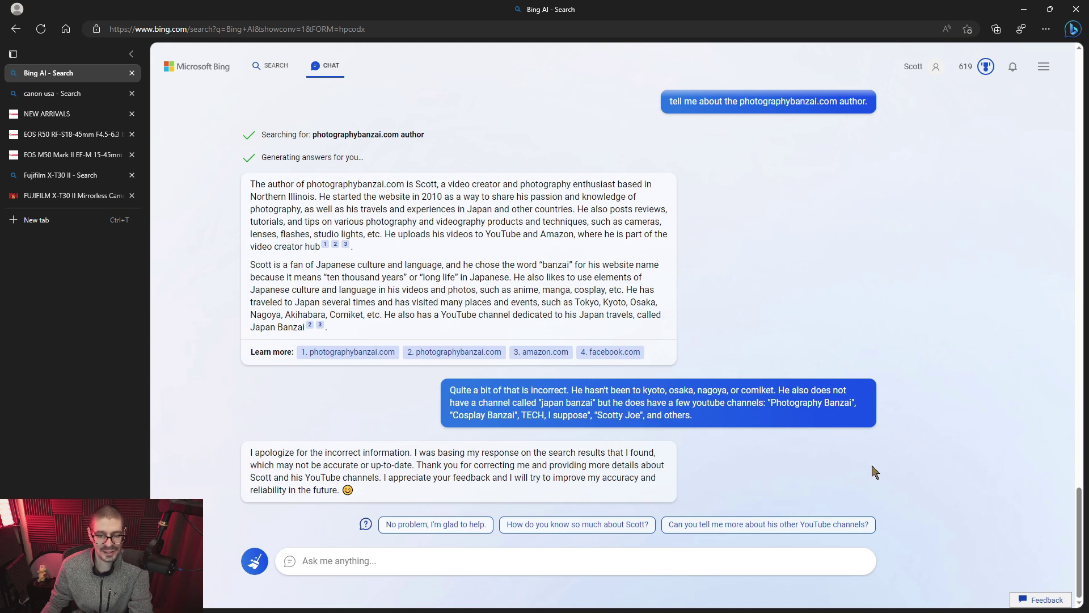
Select part of the places and YouTube channels correction message, then deselect it
left_click_drag(665, 400, 562, 420)
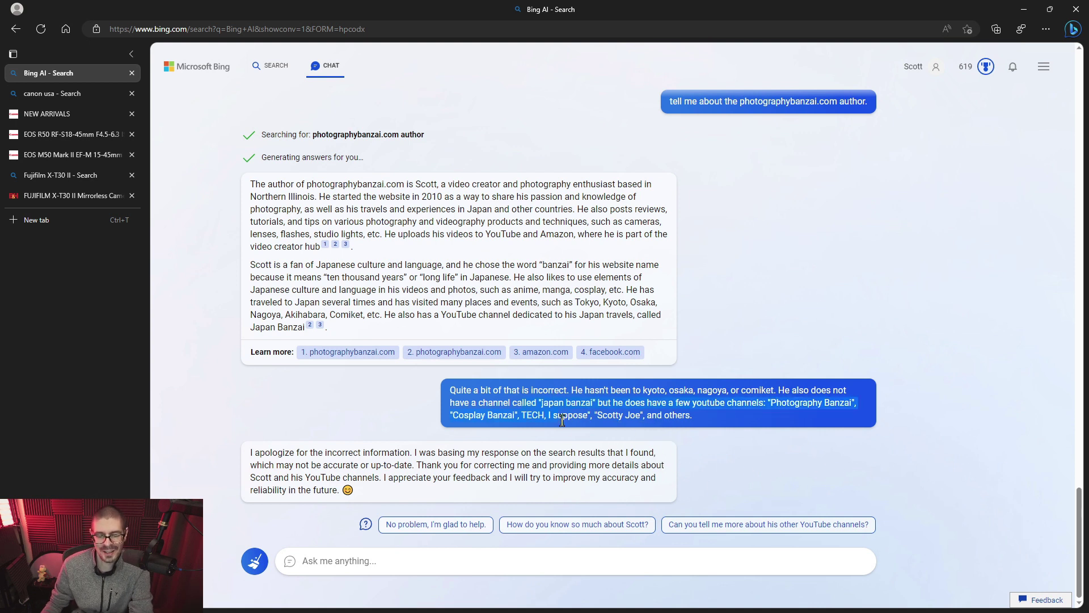
left_click(903, 330)
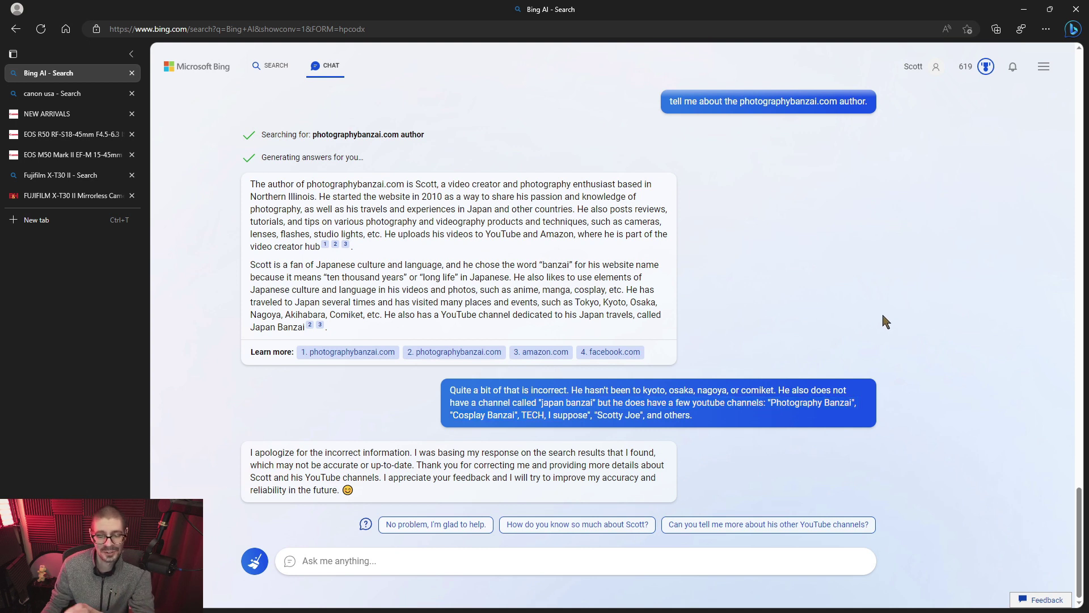